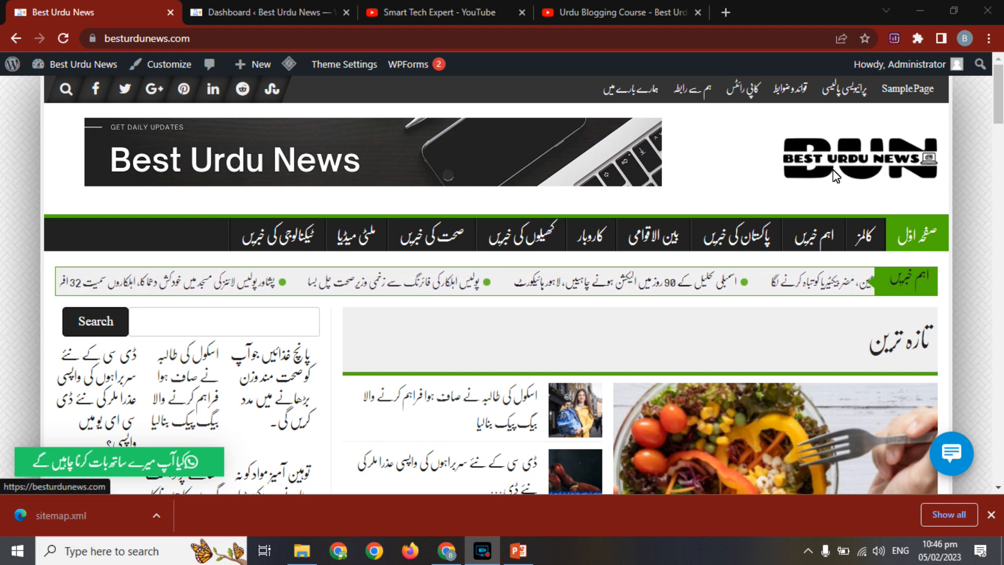
Look over the Best Urdu News home page, its WordPress dashboard and the Urdu Blogging Course playlist on YouTube
click(1000, 125)
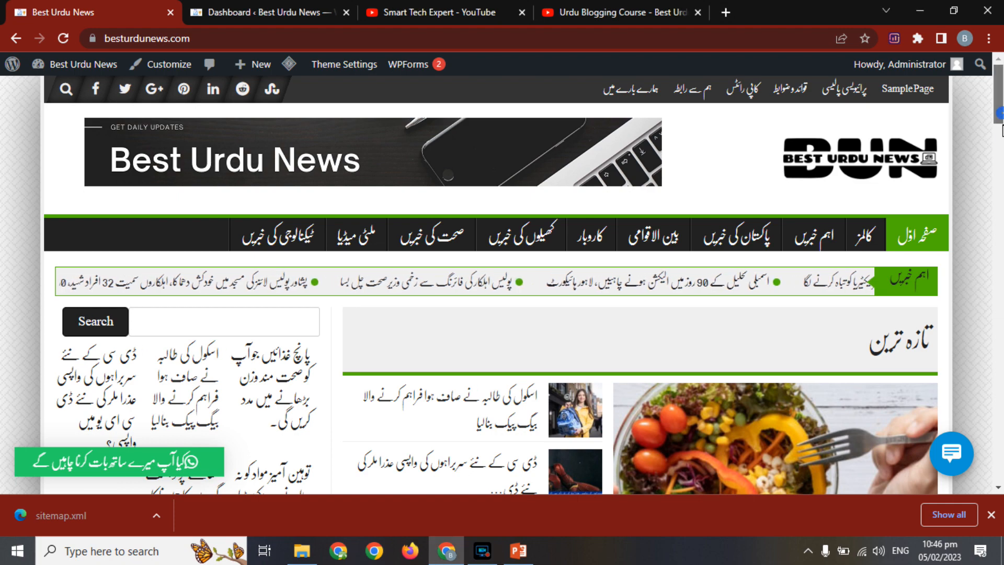
scroll(1001, 128, down, 6)
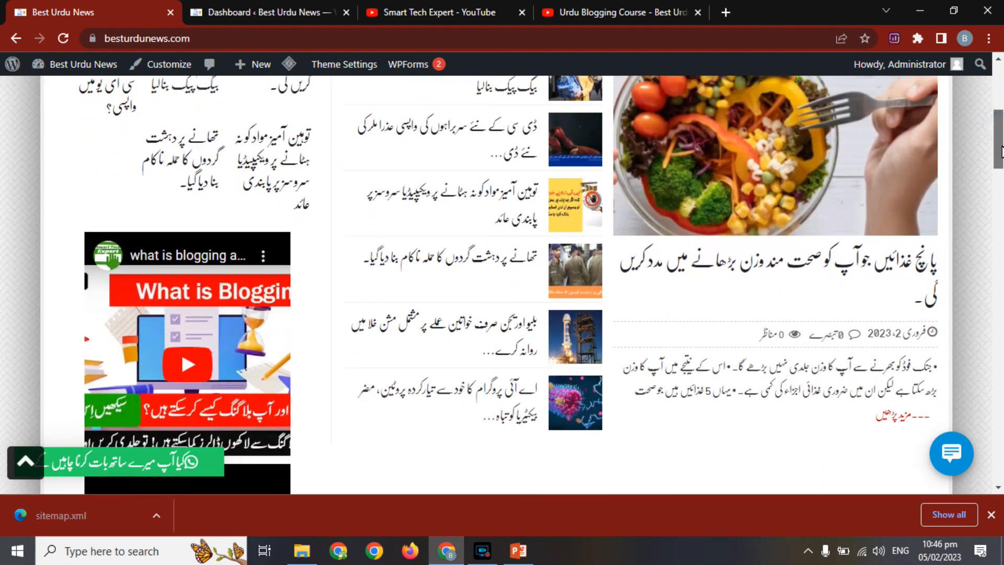
drag(1001, 152, 1001, 249)
click(286, 9)
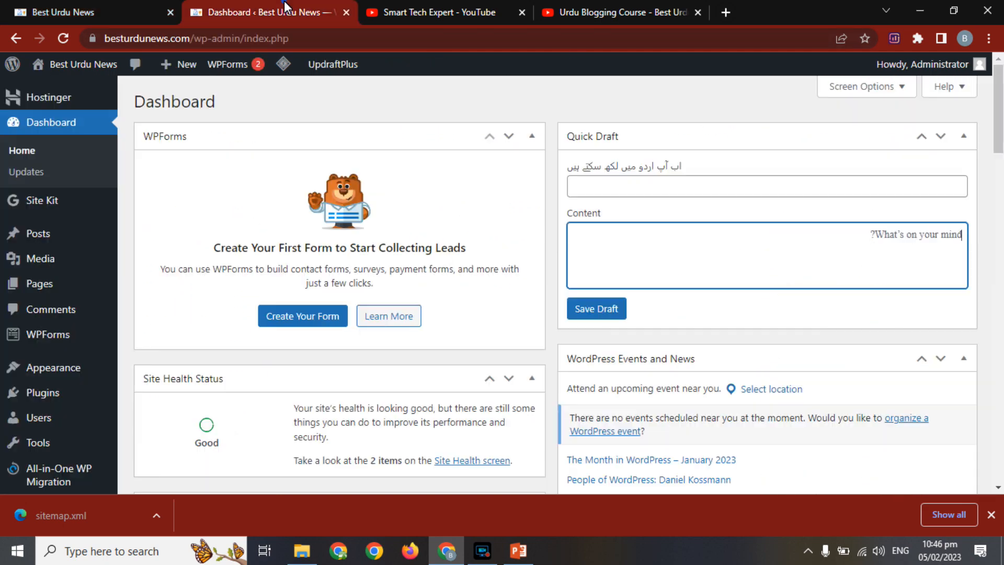
click(588, 12)
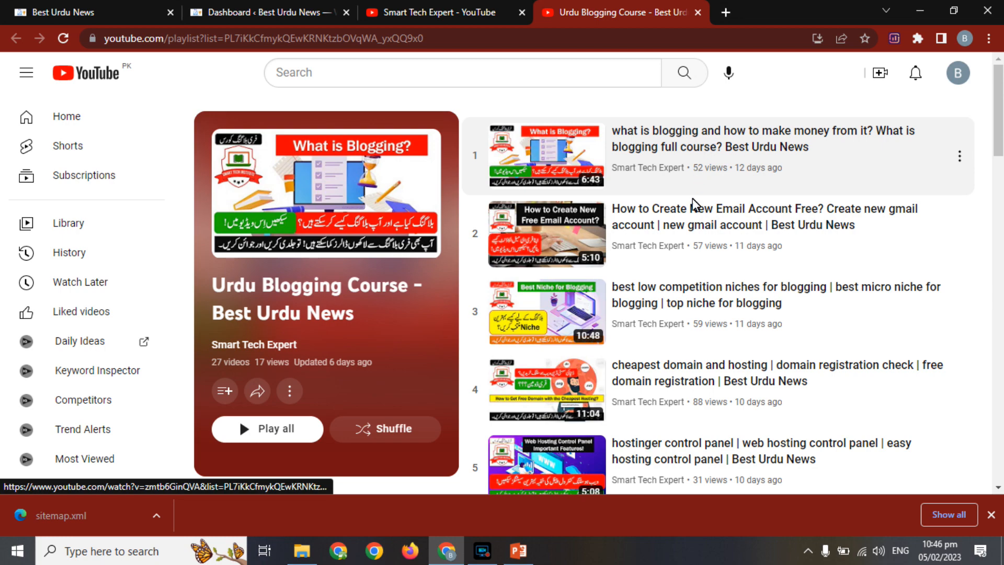
mouse_move(997, 104)
mouse_down()
mouse_move(1000, 444)
mouse_move(1001, 94)
mouse_up()
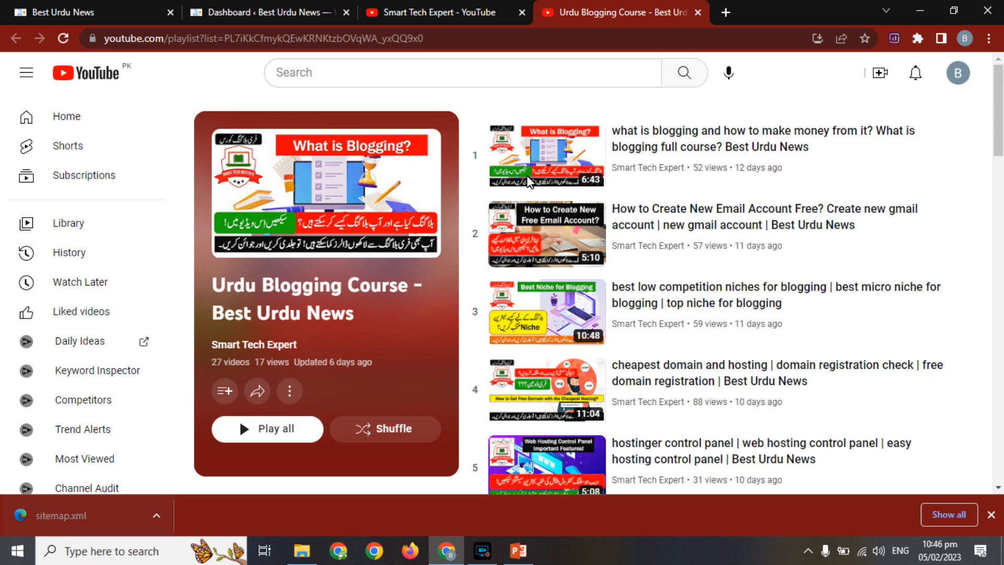
Search Google for "google search console" in a new browser tab and open the Google Search Console Tools result
click(733, 15)
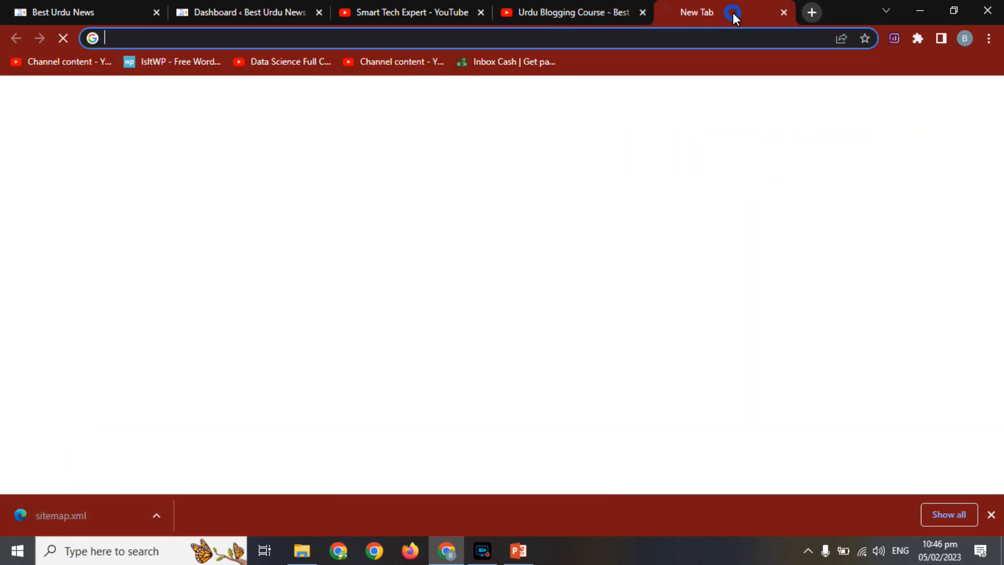
text(go)
key(Return)
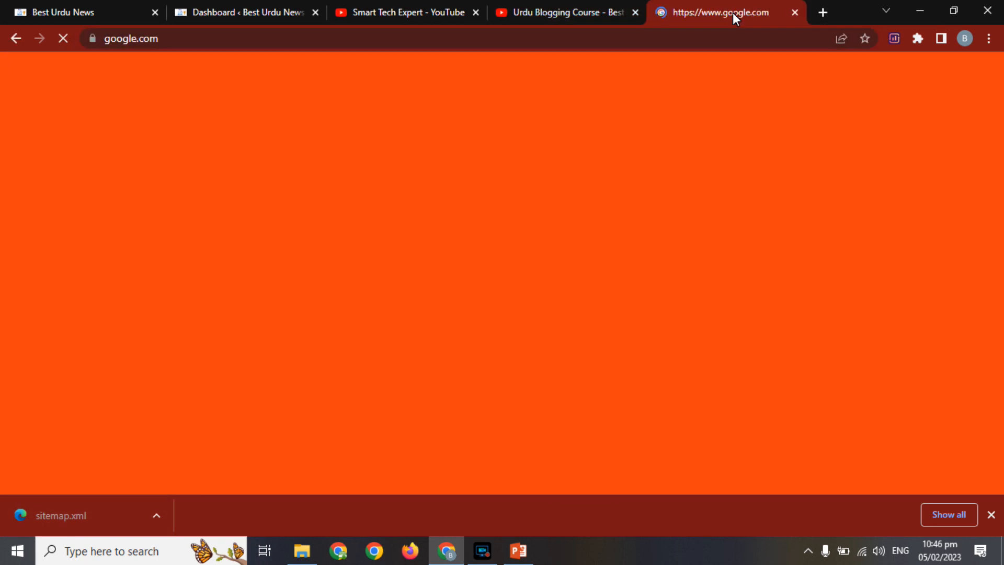
text(google search)
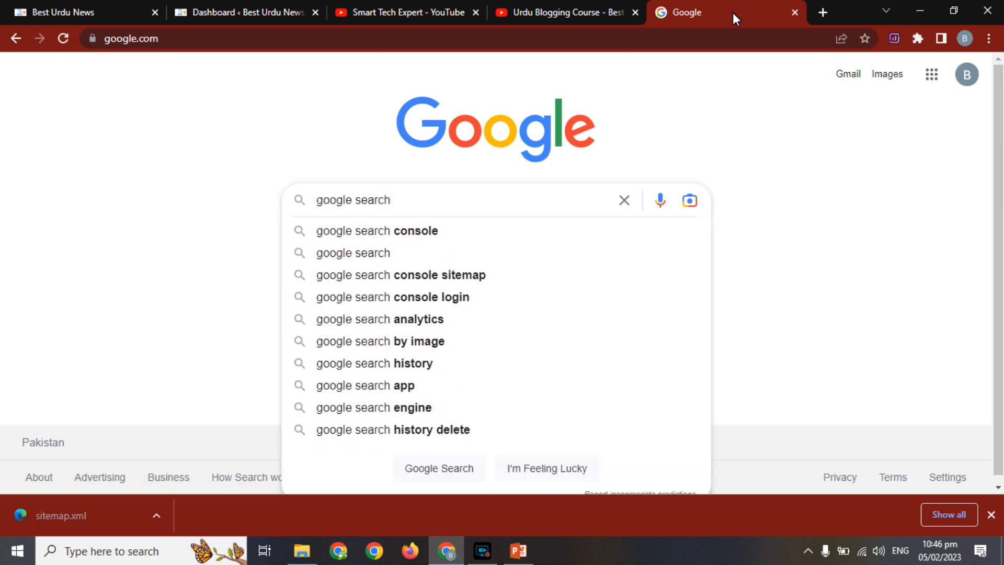
key(Down)
key(Return)
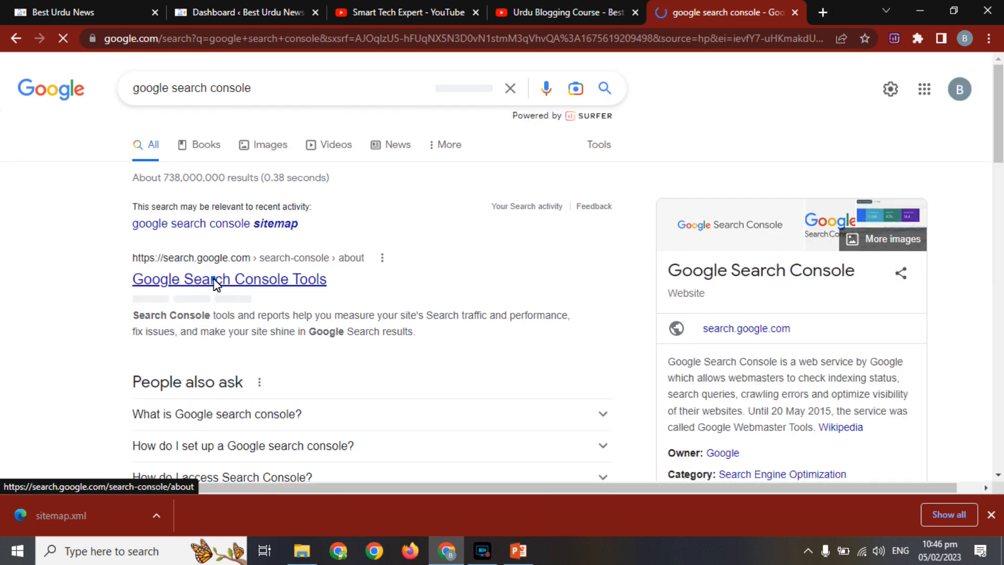
click(188, 284)
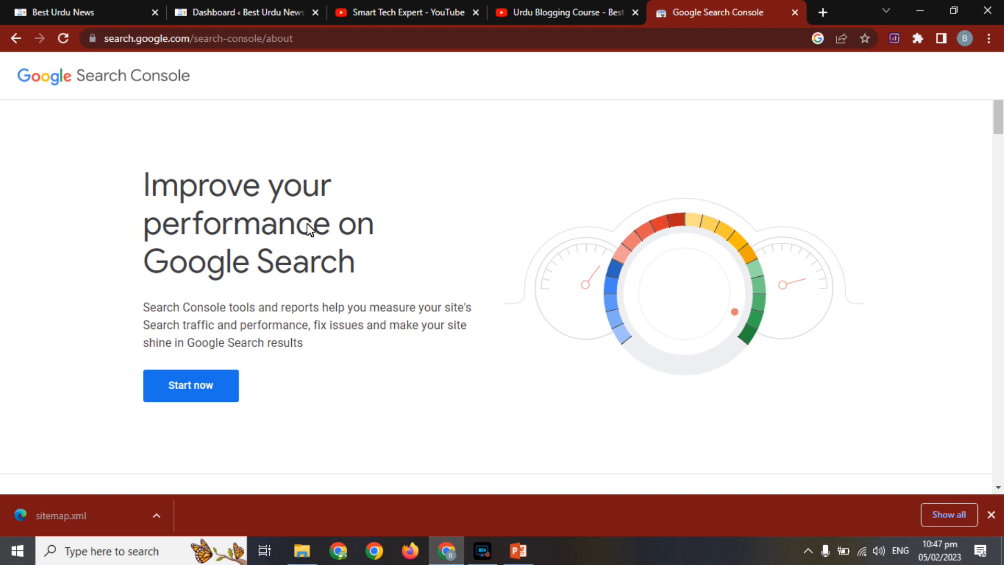
Start Search Console for besturdunews.com and dismiss the welcome message and the Overview tip
click(207, 372)
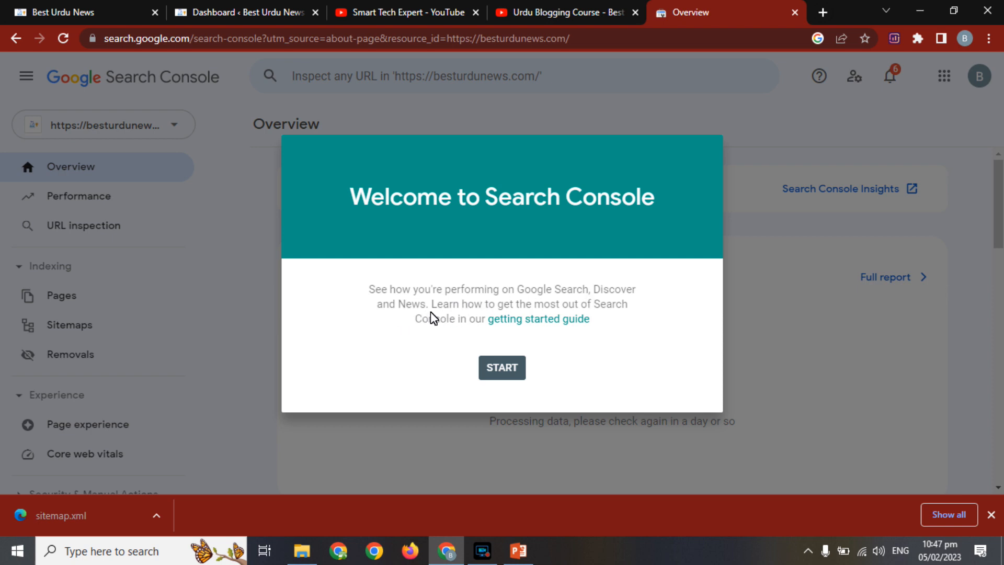
click(503, 373)
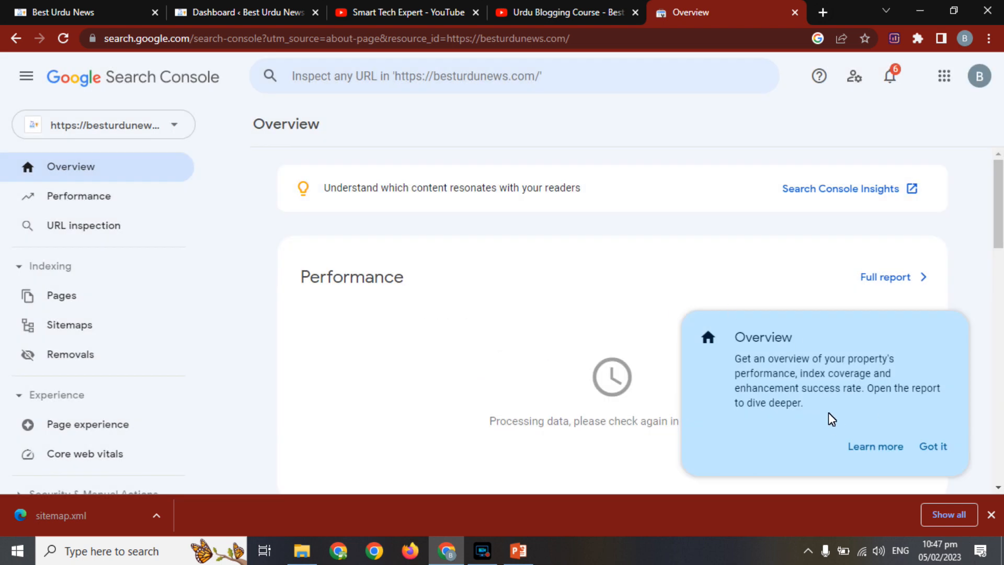
click(932, 450)
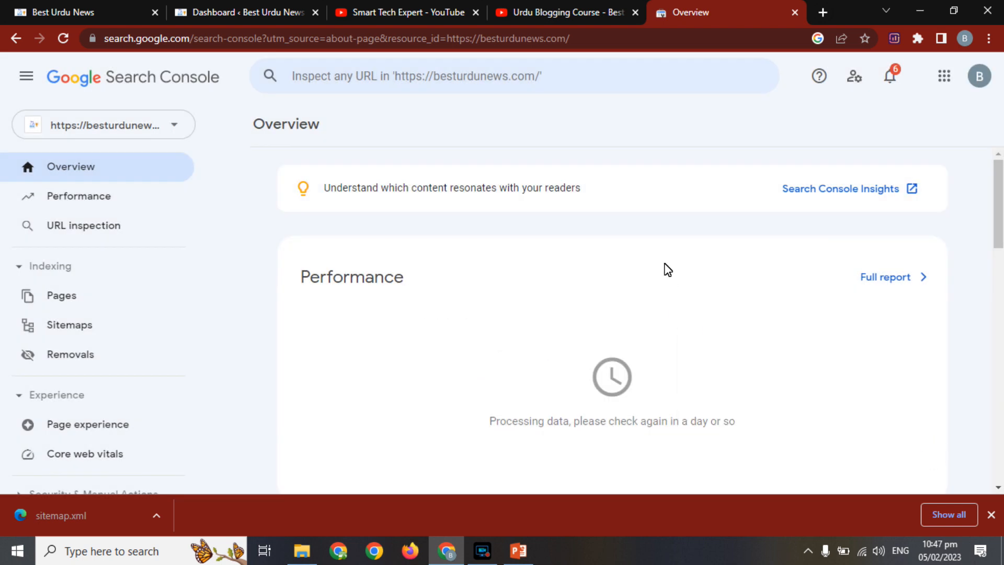
Look through the property's Overview, Performance report and Page indexing report
drag(994, 169, 992, 117)
click(103, 208)
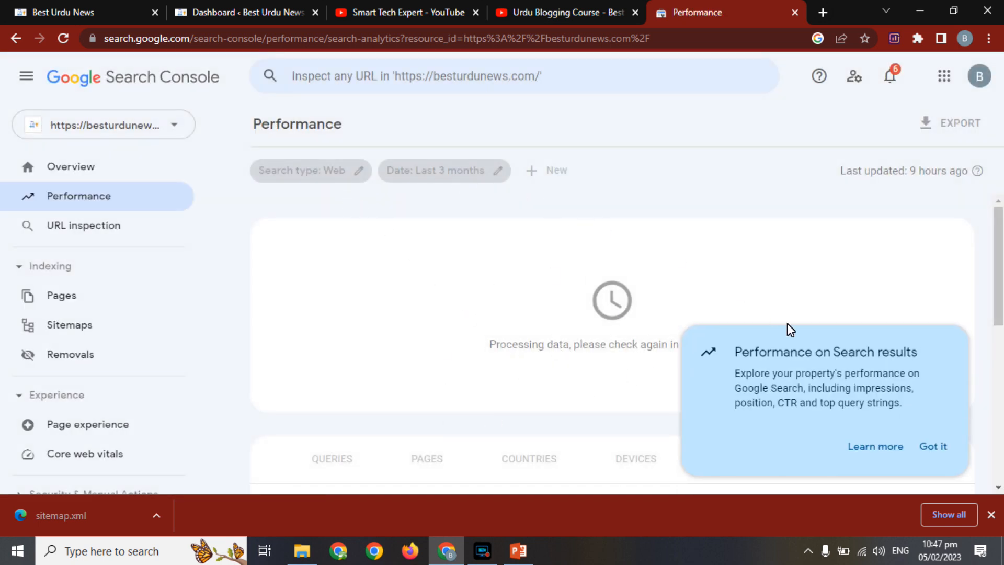
click(74, 229)
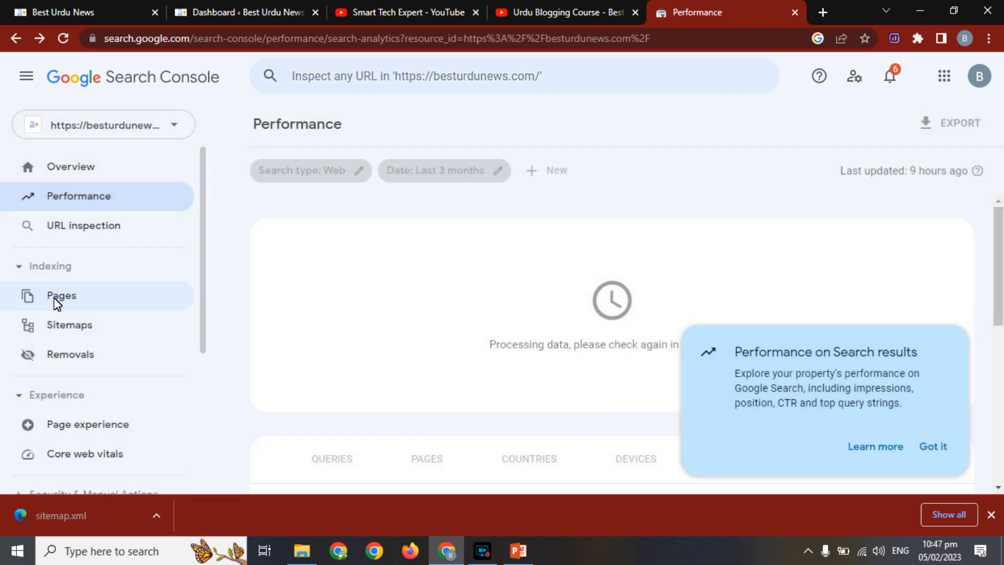
click(54, 297)
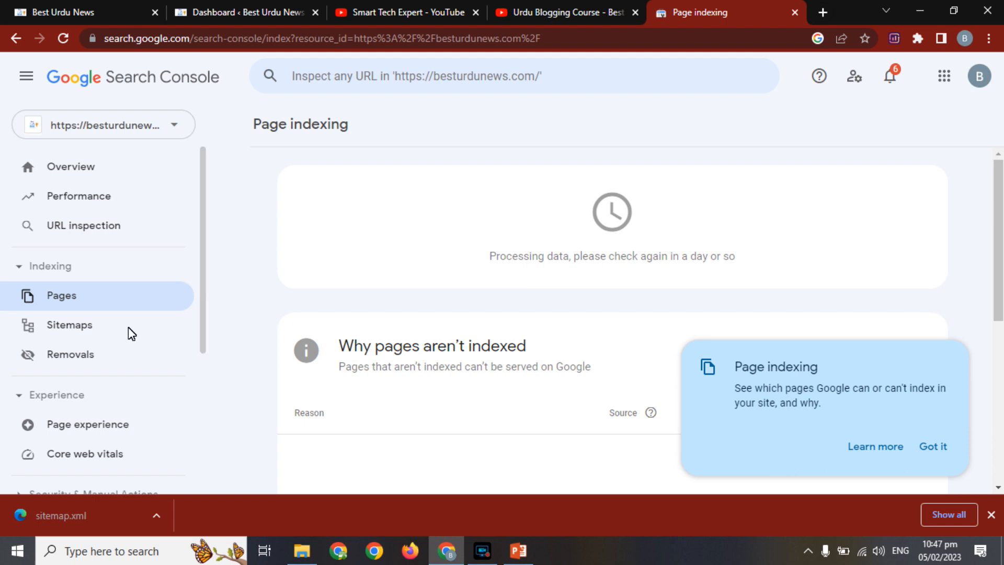
Open the Sitemaps report for besturdunews.com and remove the submitted /sitemap_index.xml sitemap
click(85, 325)
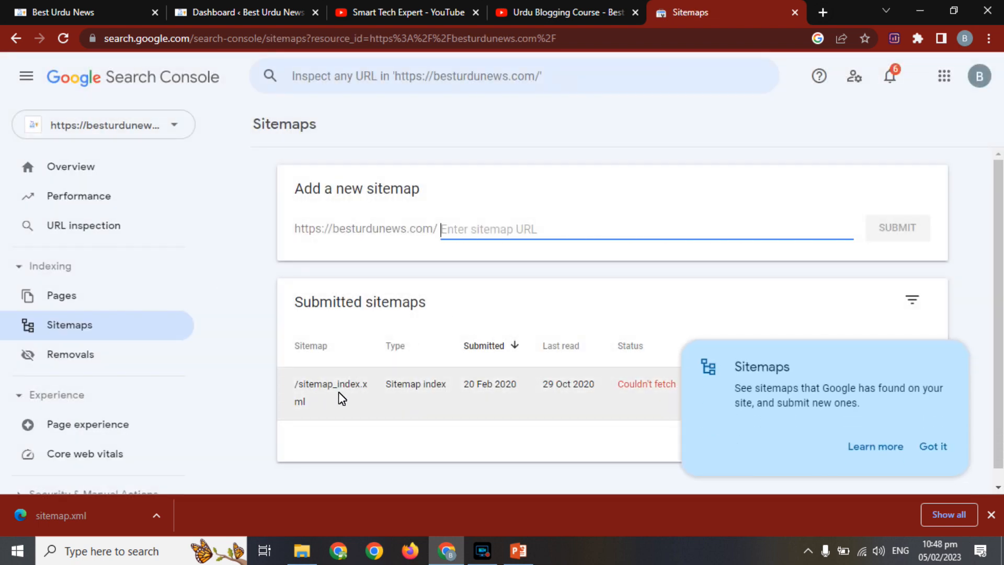
click(929, 451)
click(922, 388)
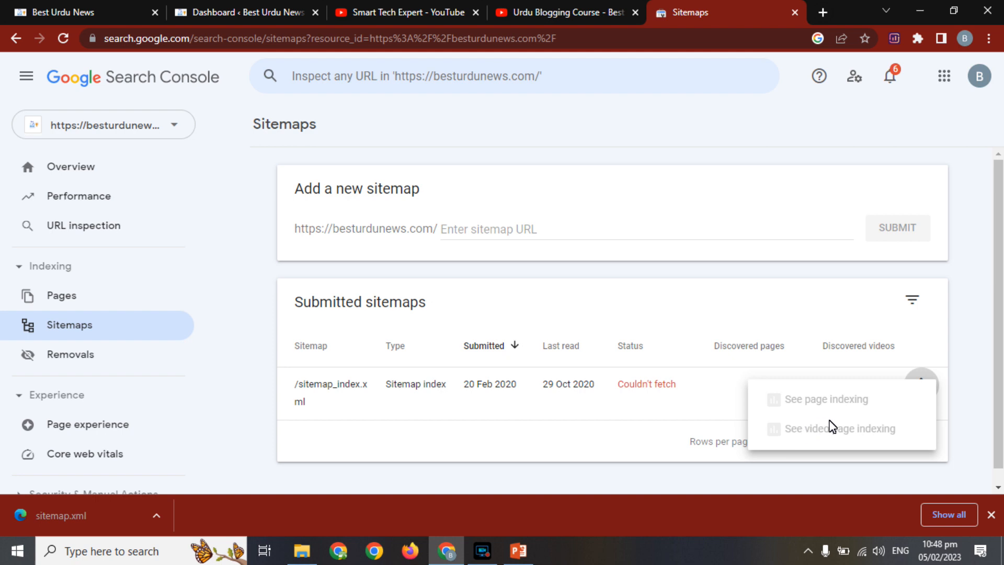
click(656, 417)
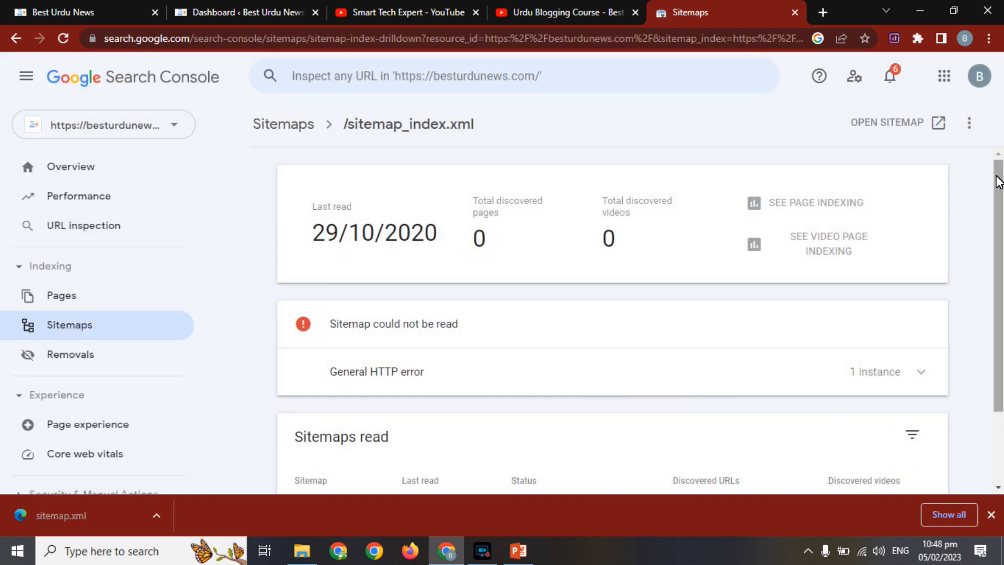
scroll(999, 182, down, 2)
click(967, 130)
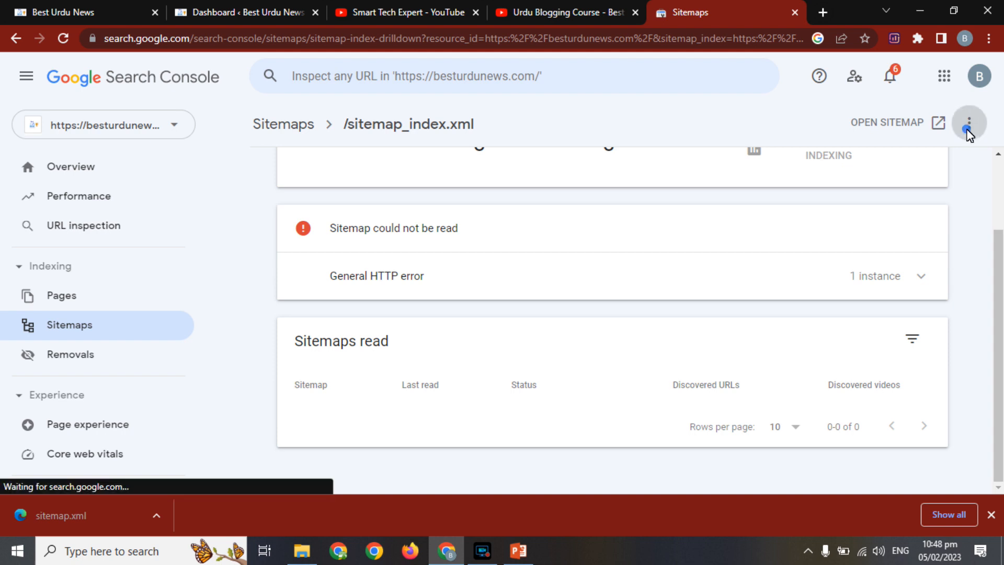
click(942, 163)
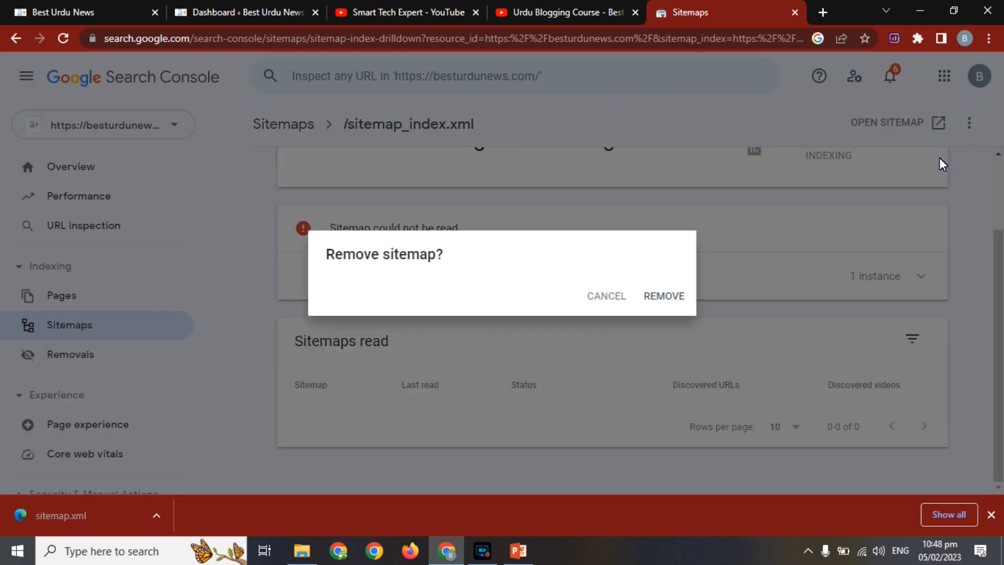
click(664, 295)
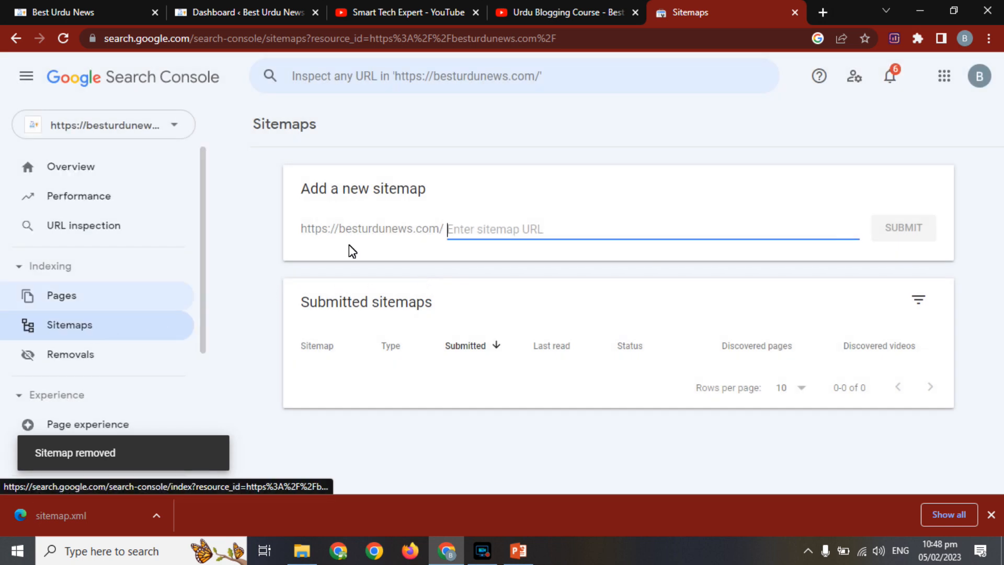
Submit sitemap.xml as a new sitemap for besturdunews.com and open its details to check the processing status
text(sitemap.xml)
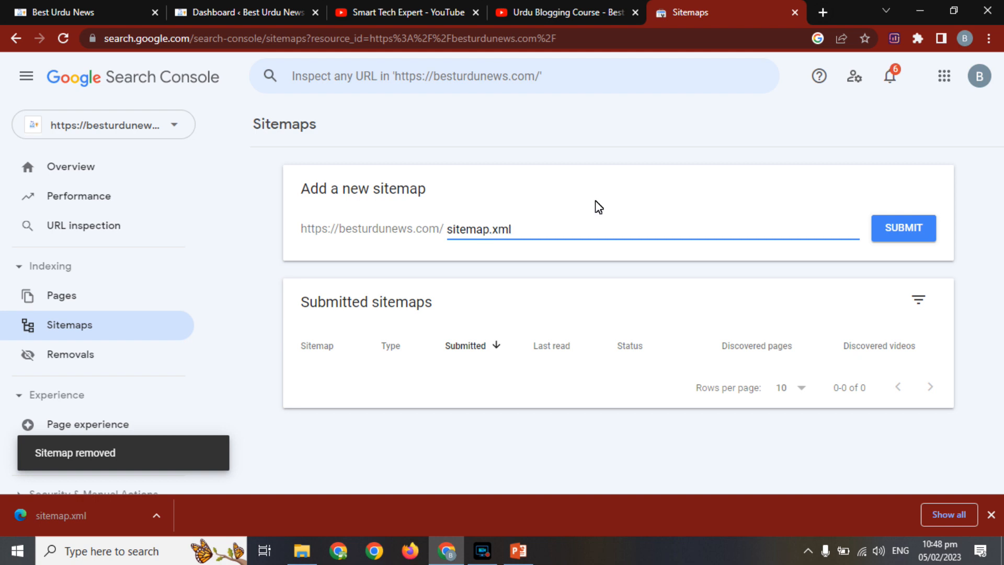
click(914, 230)
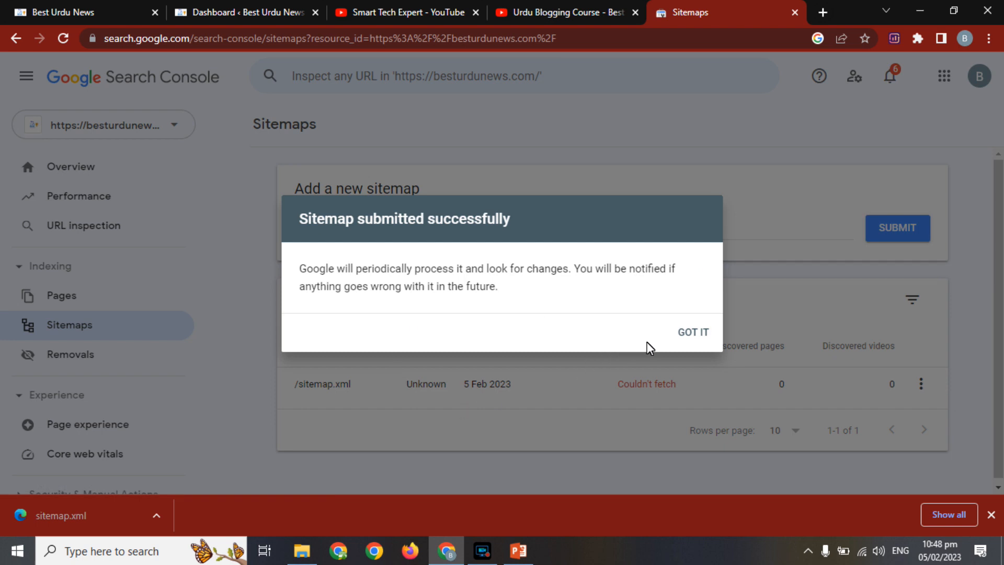
click(682, 338)
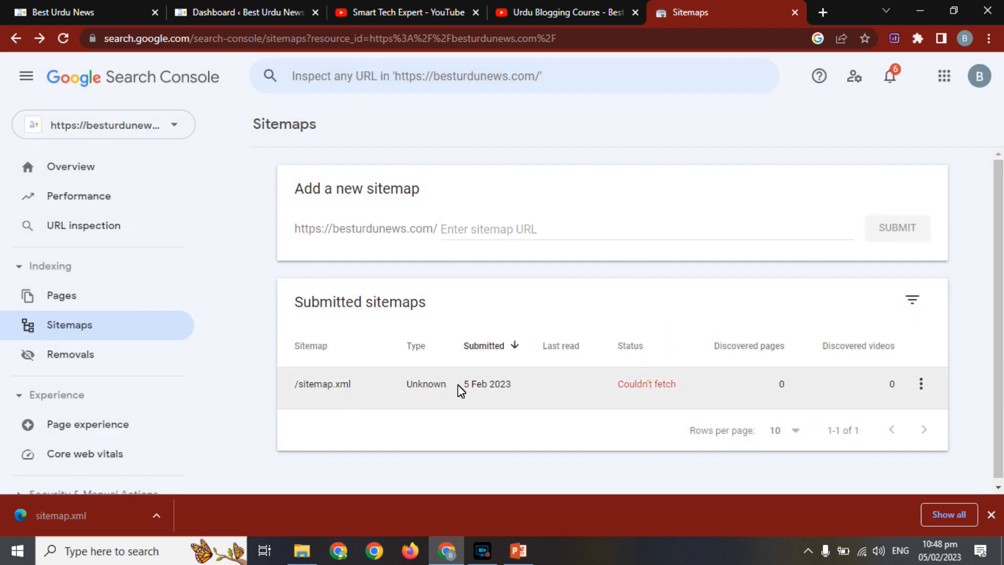
click(657, 389)
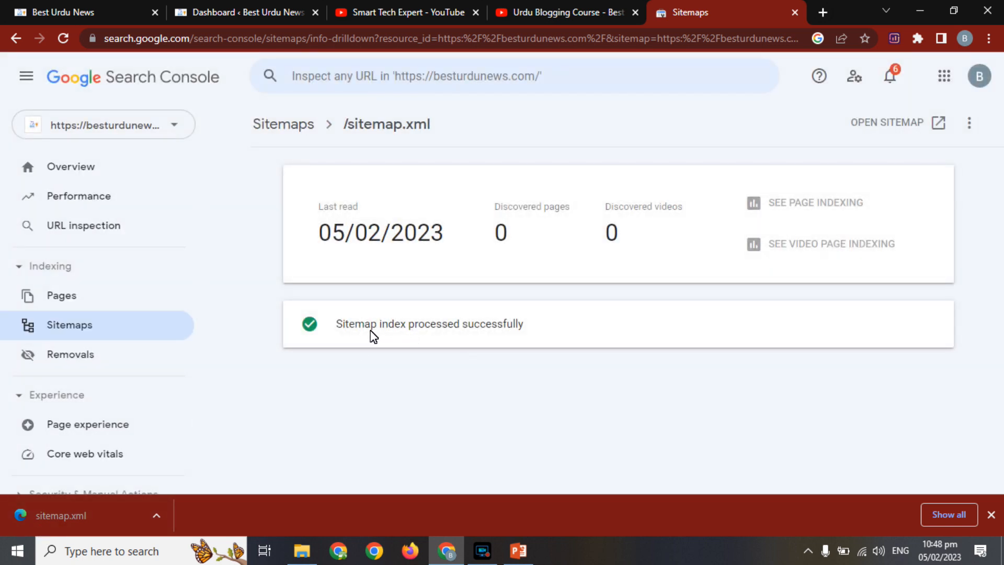
triple_click(494, 327)
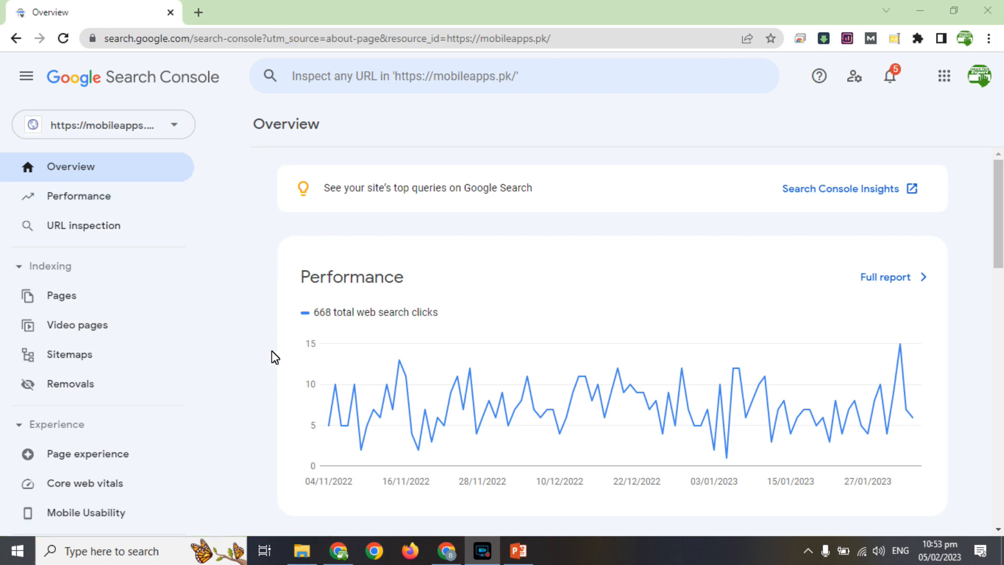
Compare the besturdunews.com sitemap list with the mobileapps.pk Search Console overview, viewing its performance and enhancements down the page
click(447, 552)
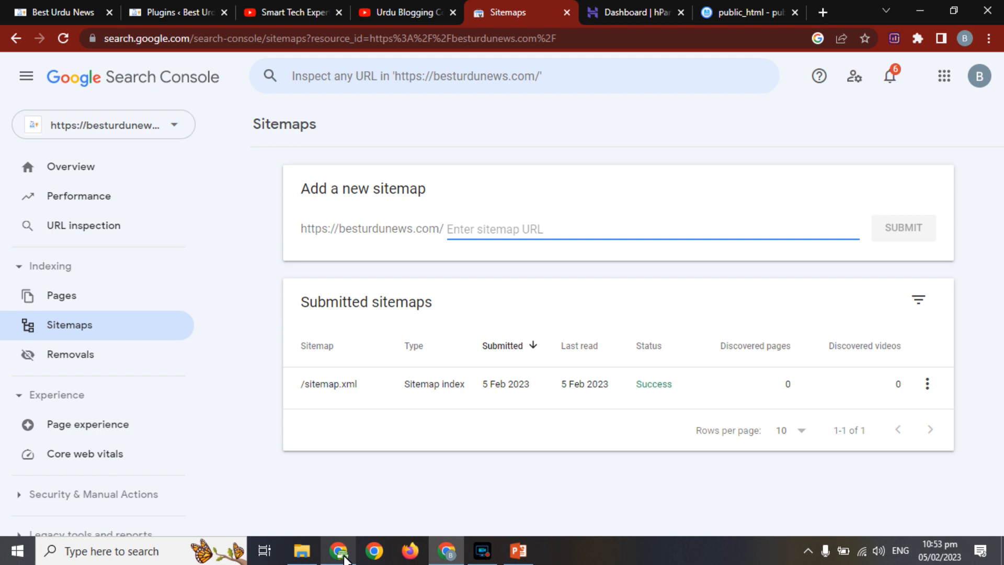
click(344, 559)
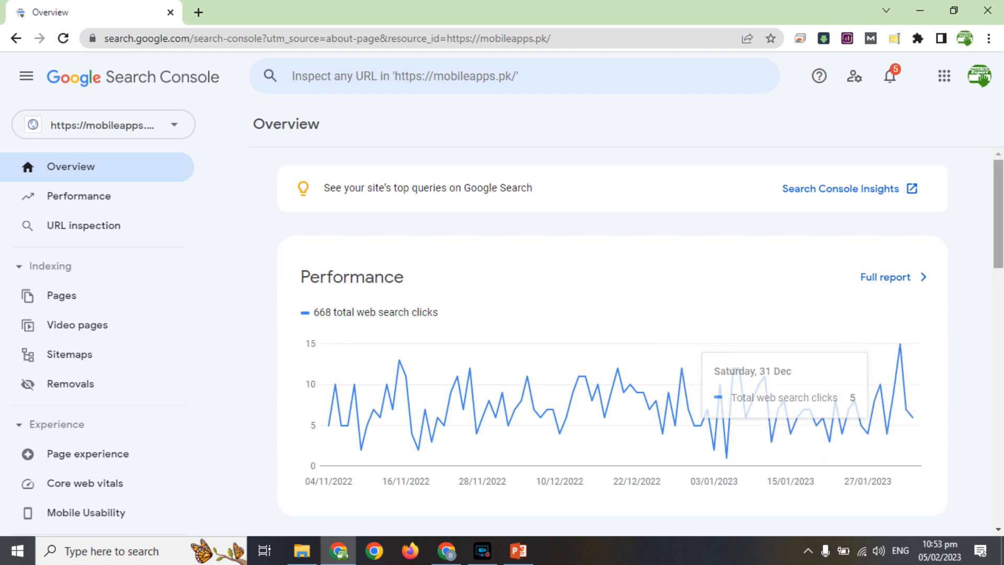
drag(698, 532, 727, 492)
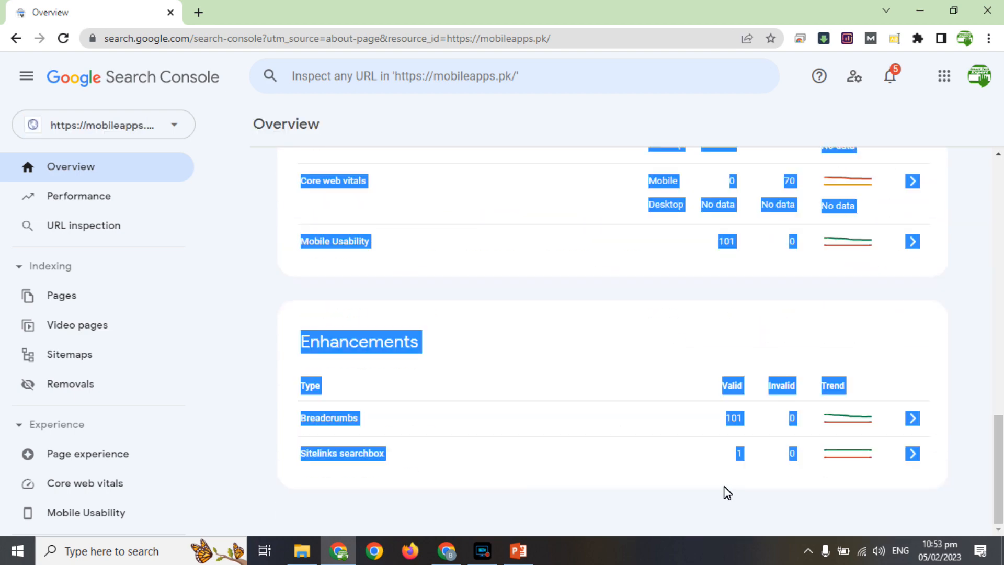
mouse_move(999, 472)
mouse_down()
mouse_move(996, 320)
mouse_move(976, 322)
mouse_move(1002, 248)
mouse_move(1000, 489)
mouse_up()
click(975, 322)
Review the submitted sitemaps of mobileapps.pk and open the details of its /sitemap.xml index
click(63, 353)
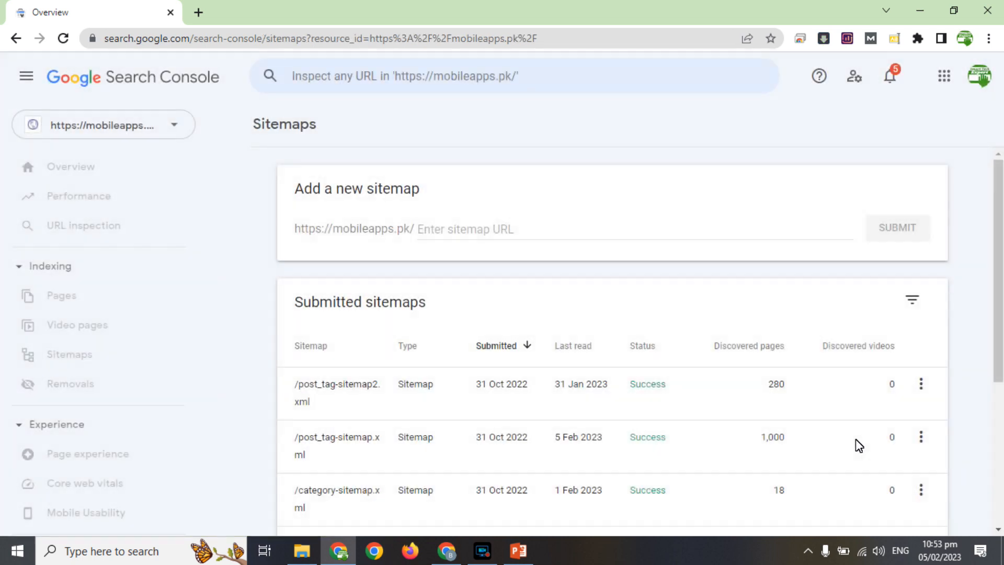
drag(1001, 283, 1001, 386)
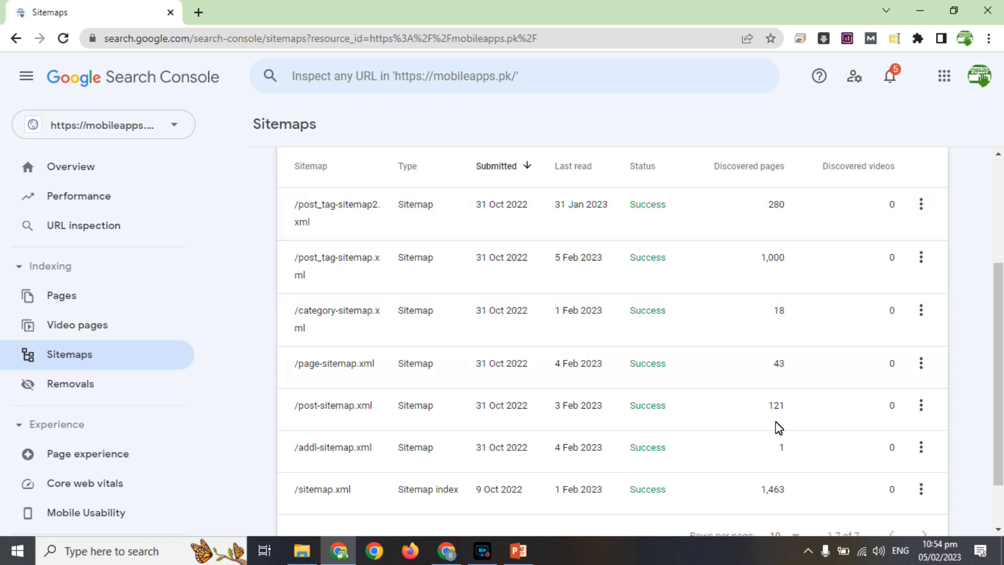
drag(1000, 278, 999, 357)
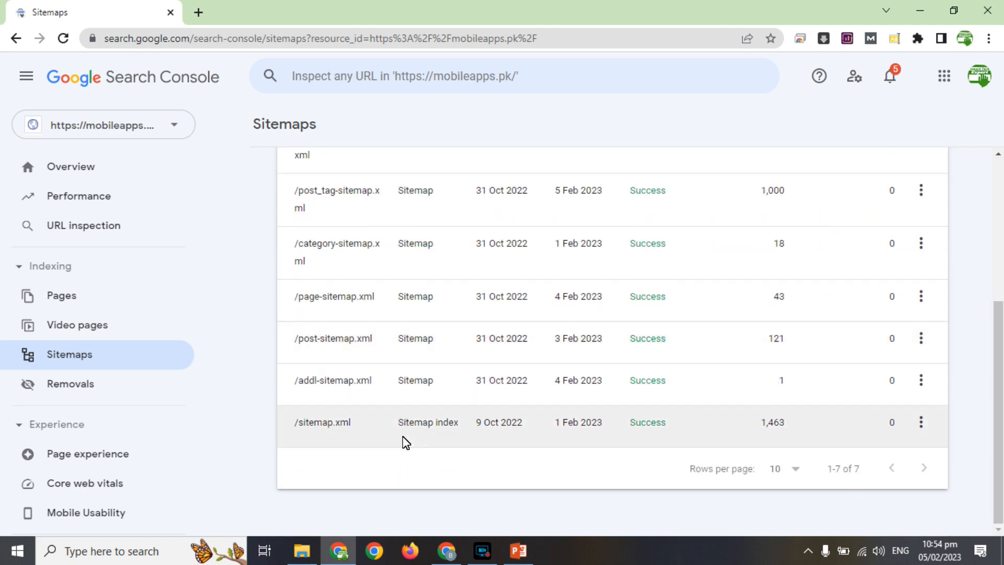
click(682, 423)
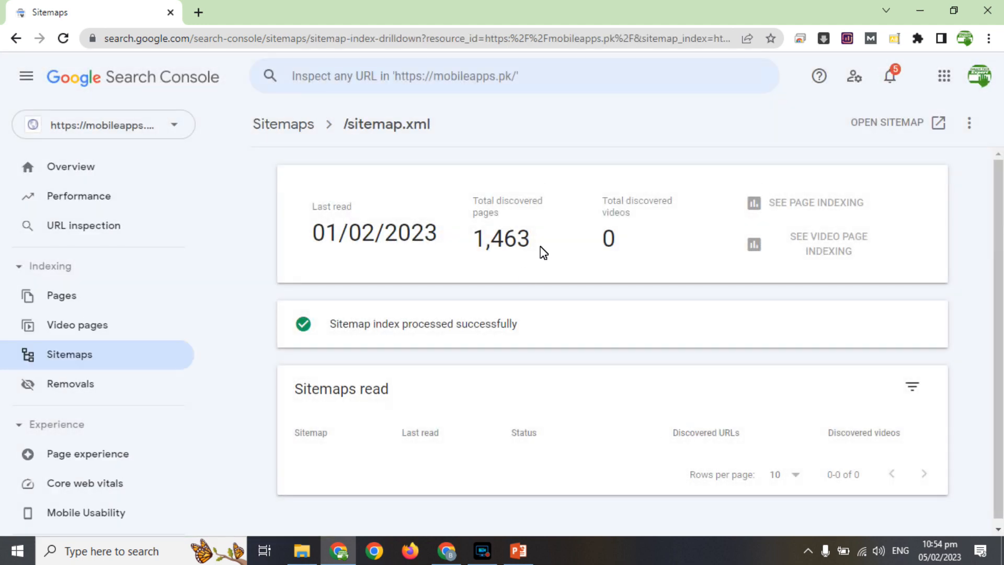
scroll(1000, 264, down, 1)
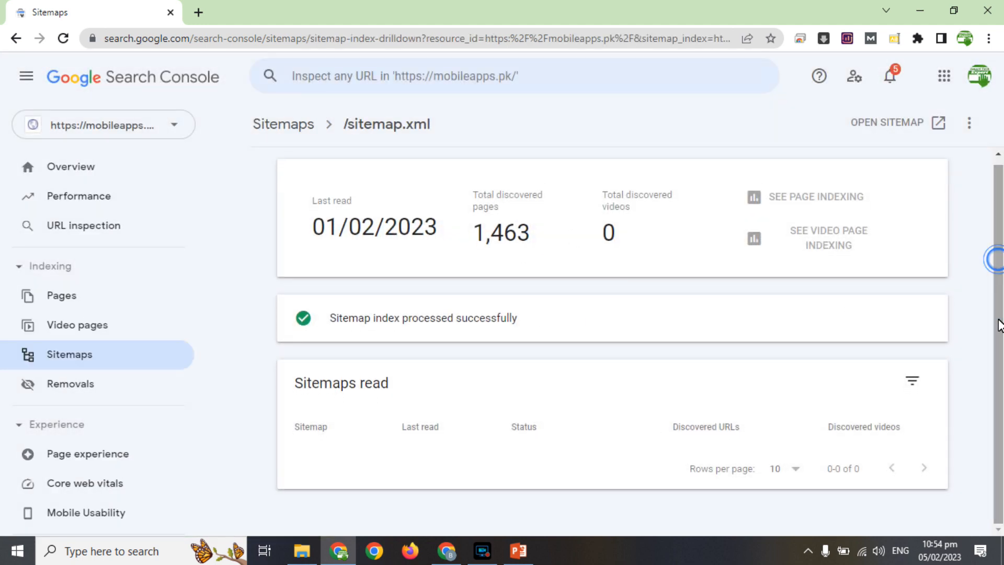
Check the discovered pages of mobileapps.pk's /sitemap.xml, then open the details of /post_tag-sitemap.xml and view the sitemap file itself
double_click(497, 234)
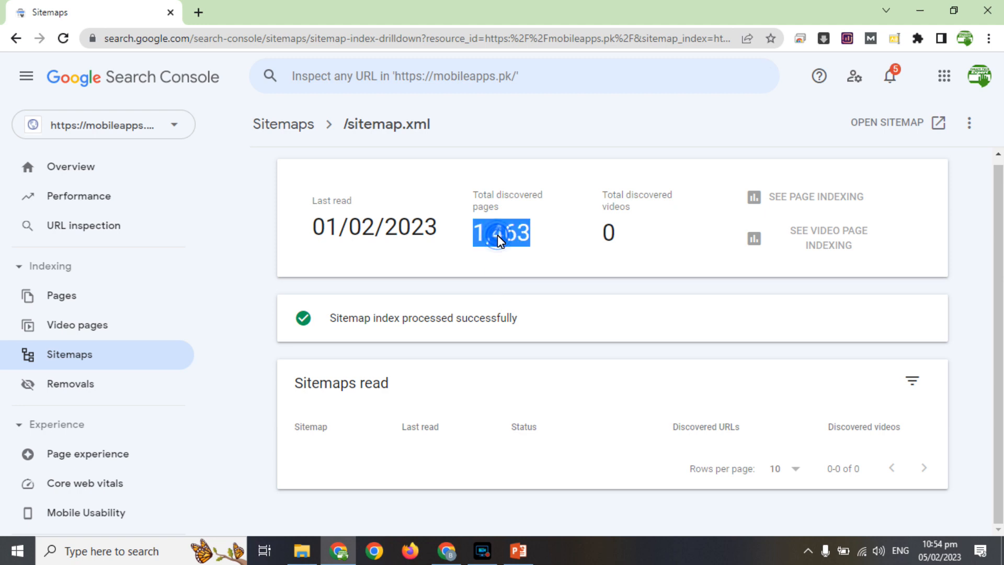
click(291, 131)
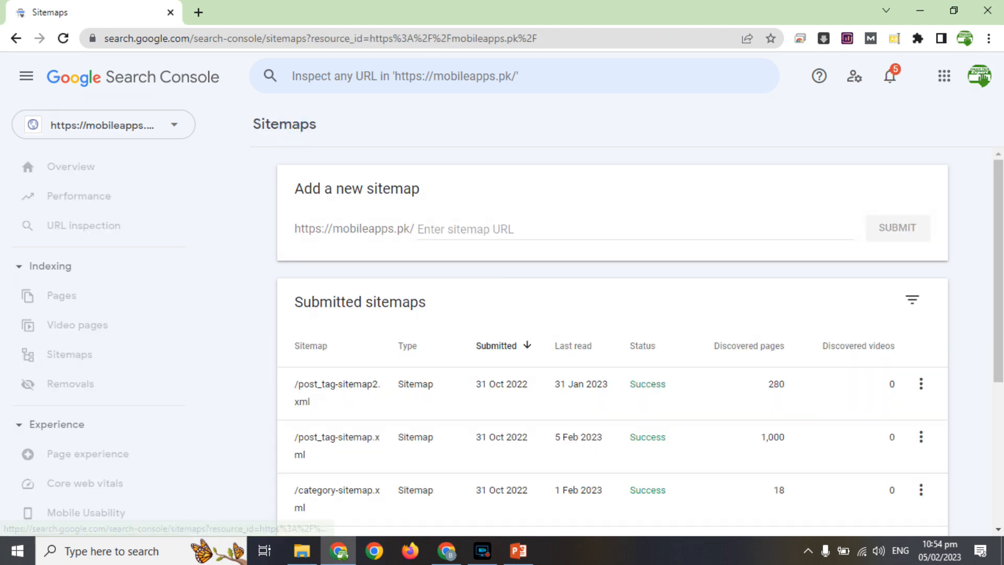
scroll(776, 283, down, 2)
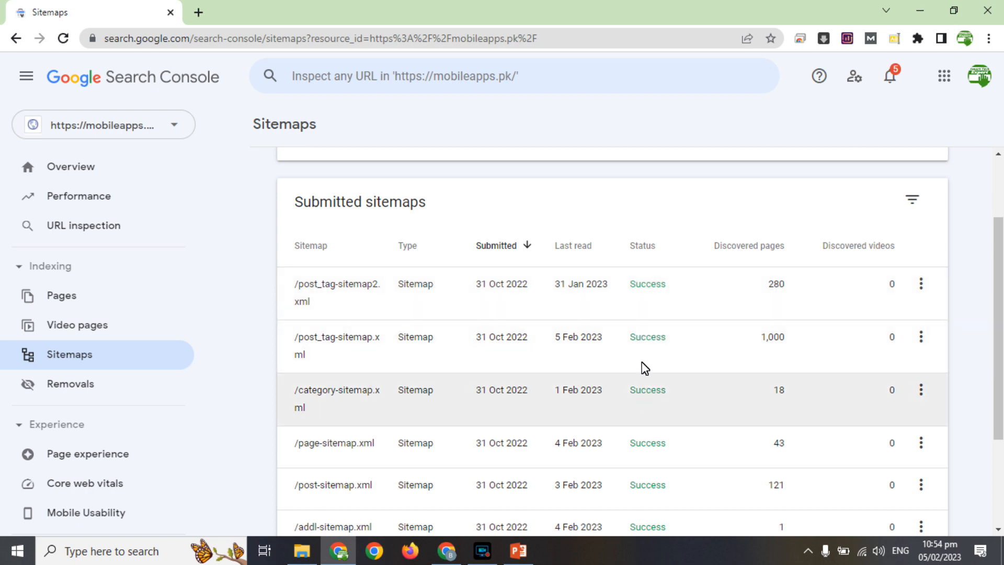
click(643, 346)
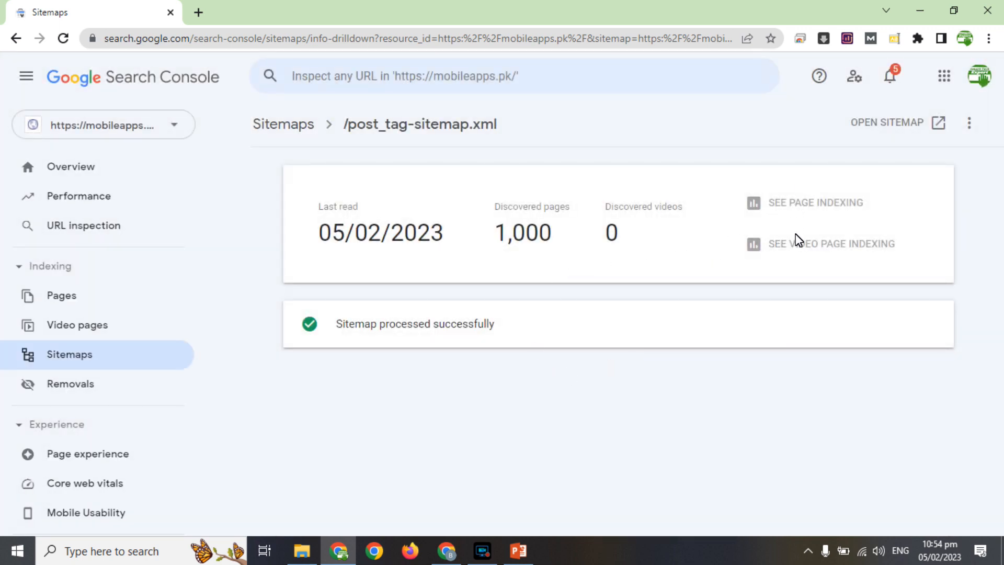
click(912, 126)
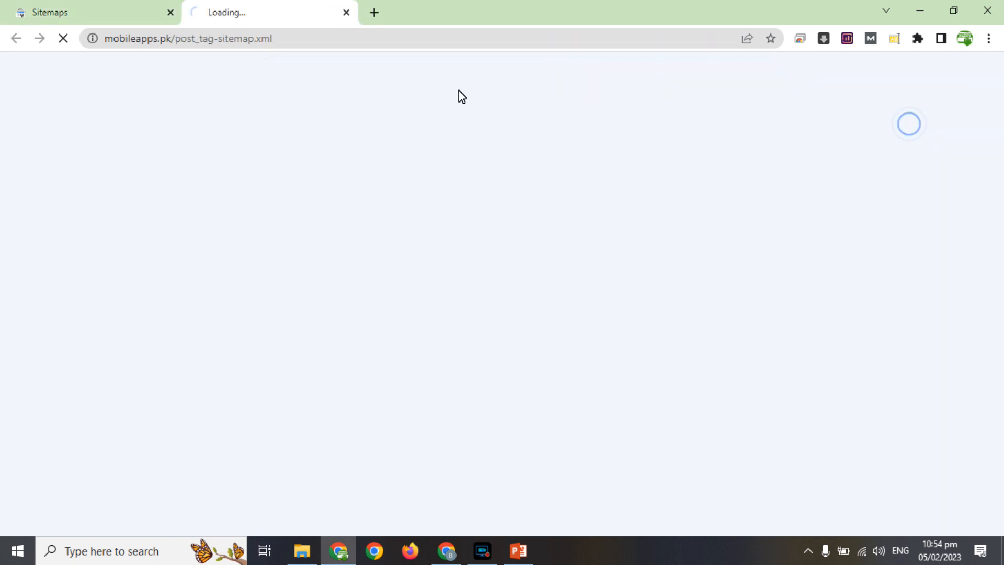
drag(175, 38, 340, 56)
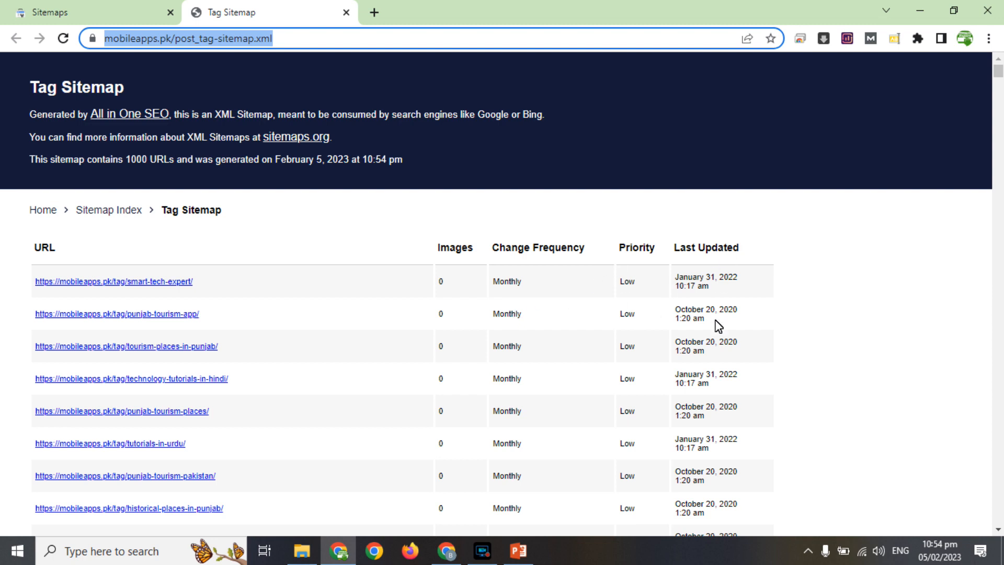
Open the mobileapps.pk Page indexing report, hide indexed pages in the chart, and view the example URLs under "Crawled - currently not indexed"
click(131, 8)
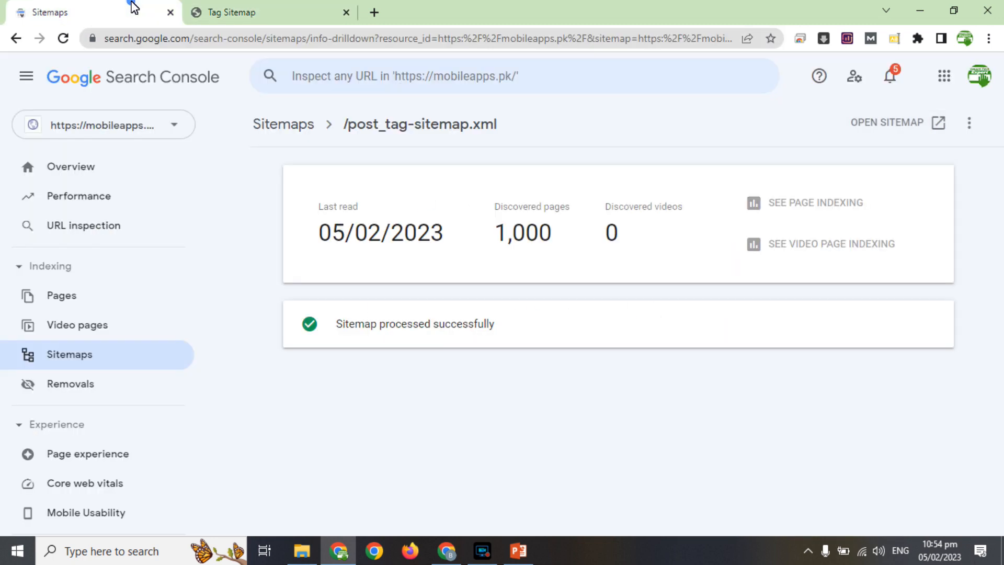
click(61, 296)
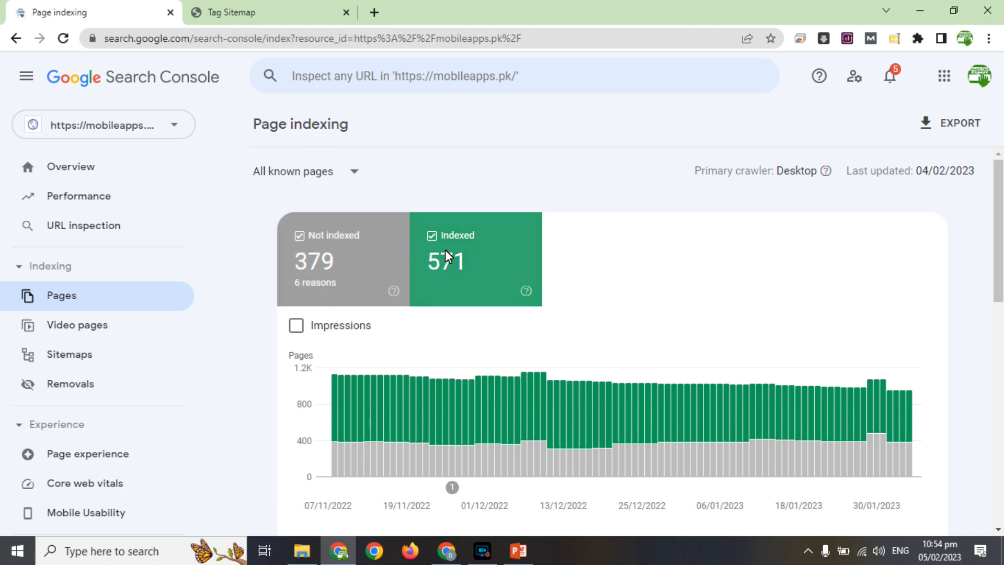
click(434, 235)
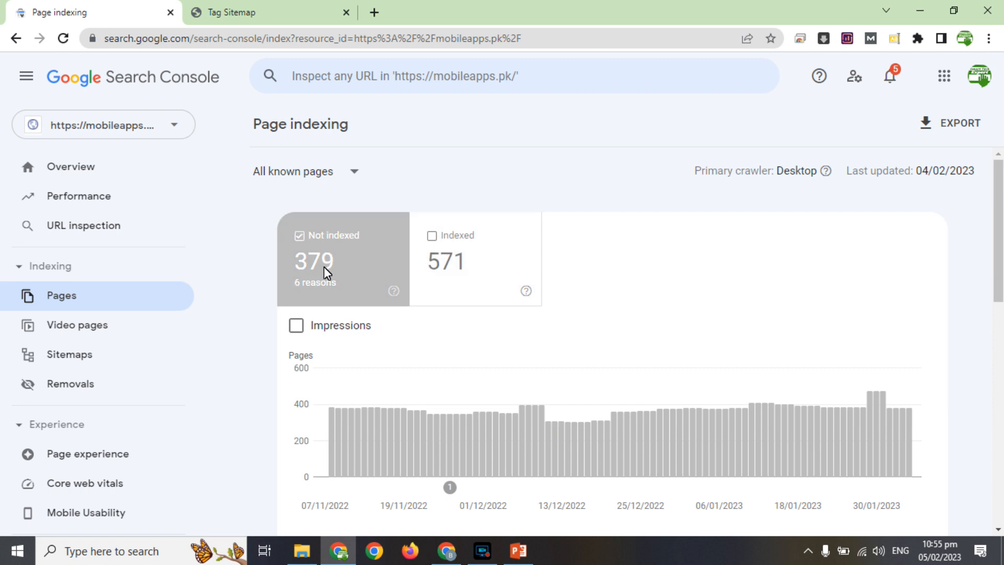
drag(999, 186, 998, 396)
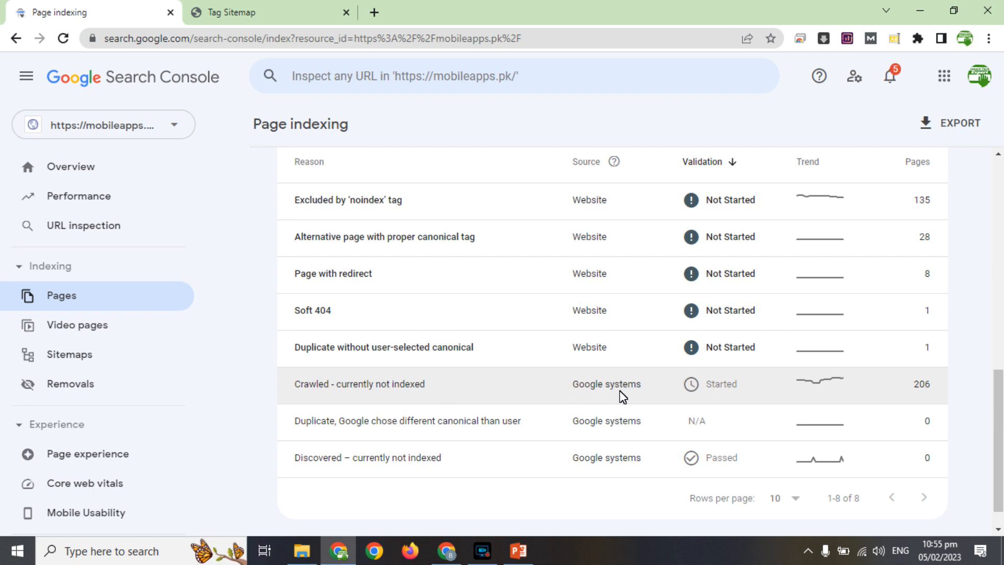
click(784, 388)
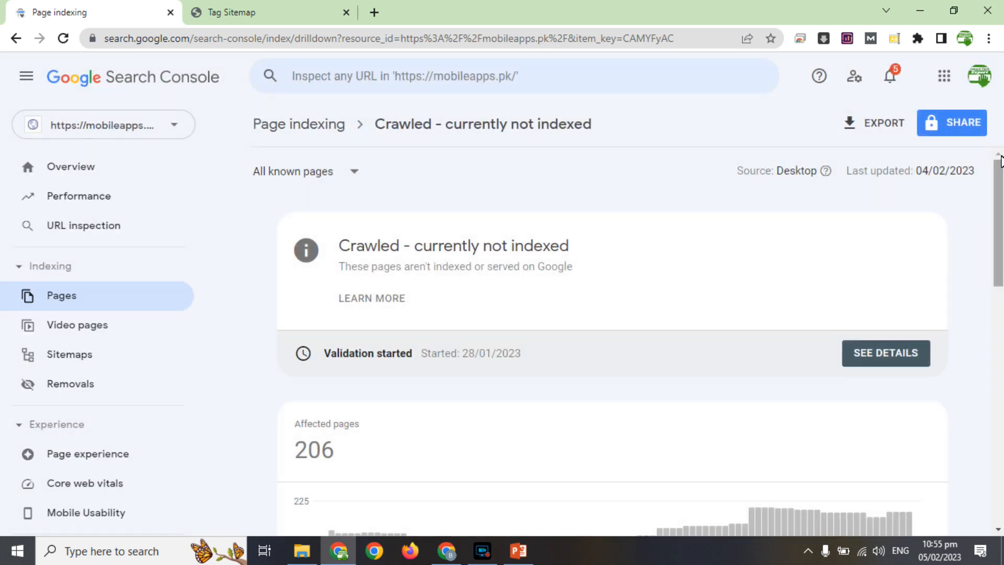
drag(1000, 159, 1001, 333)
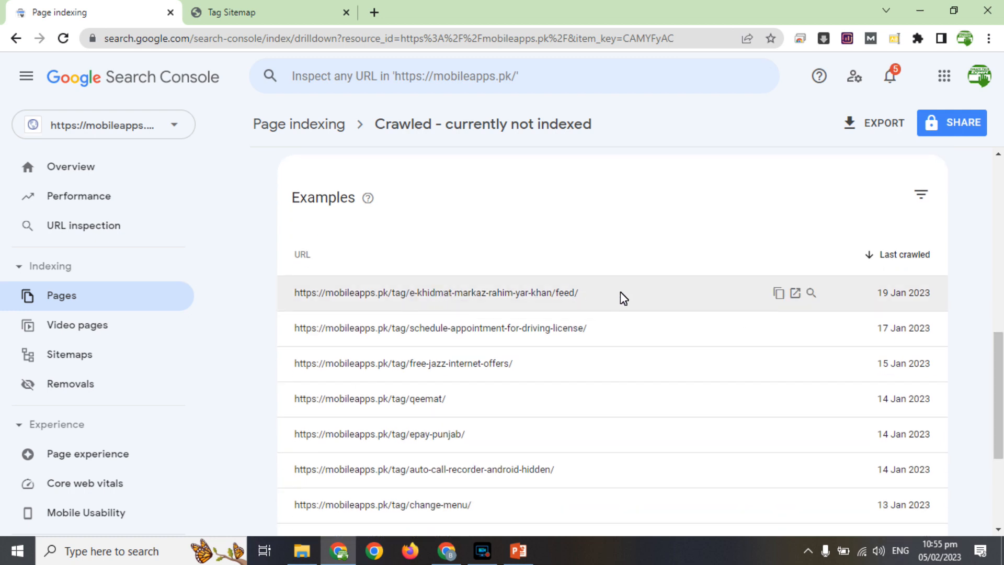
Inspect the /tag/e-khidmat-markaz-rahim-yar-khan/feed/ URL, run a live test on it, and return to the list of example URLs
click(810, 294)
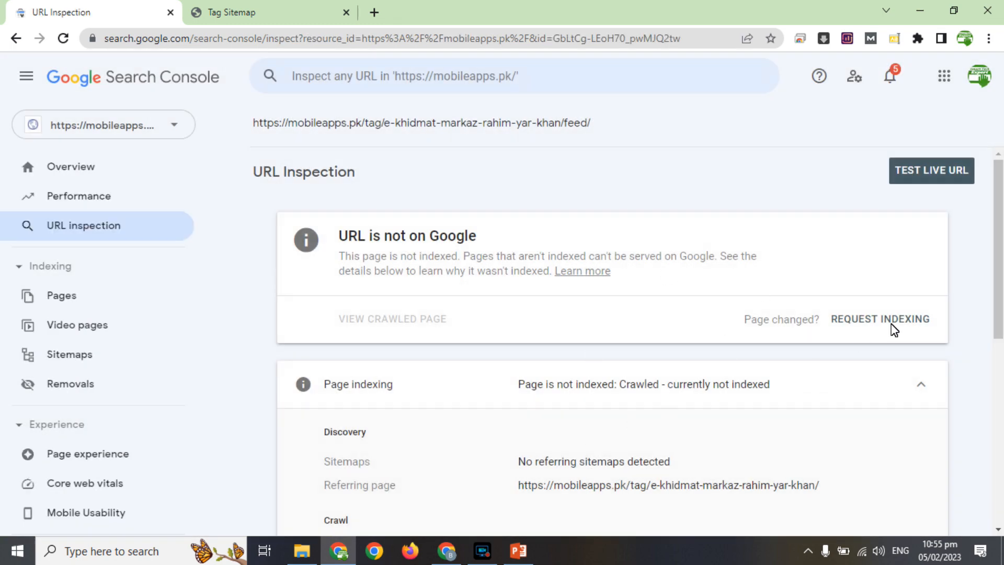
triple_click(375, 240)
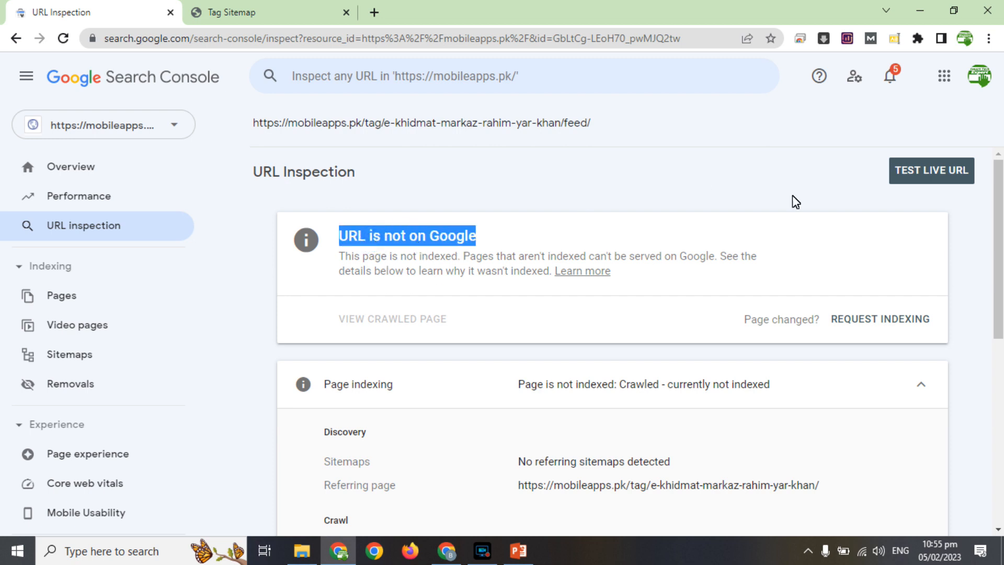
click(918, 174)
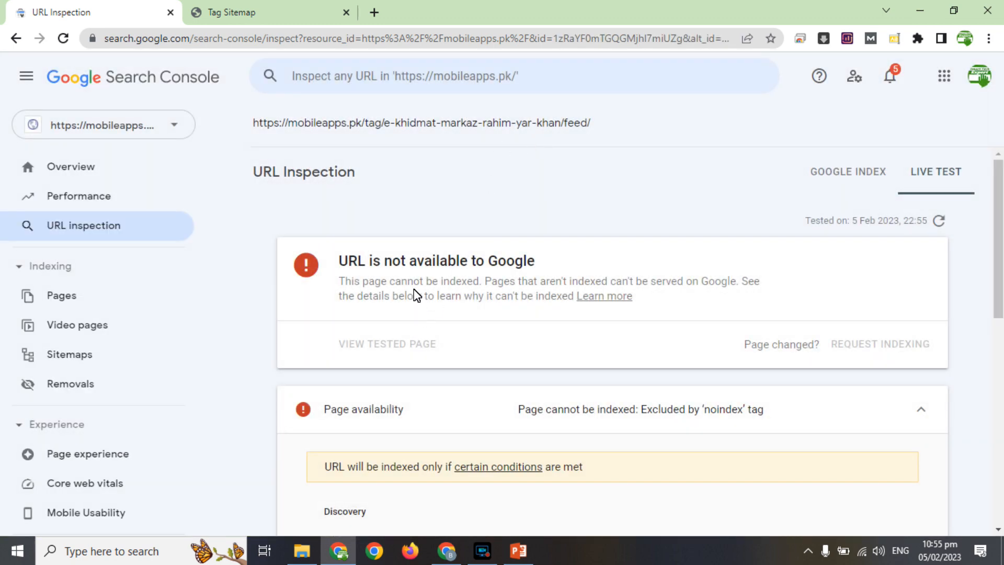
drag(393, 262, 471, 262)
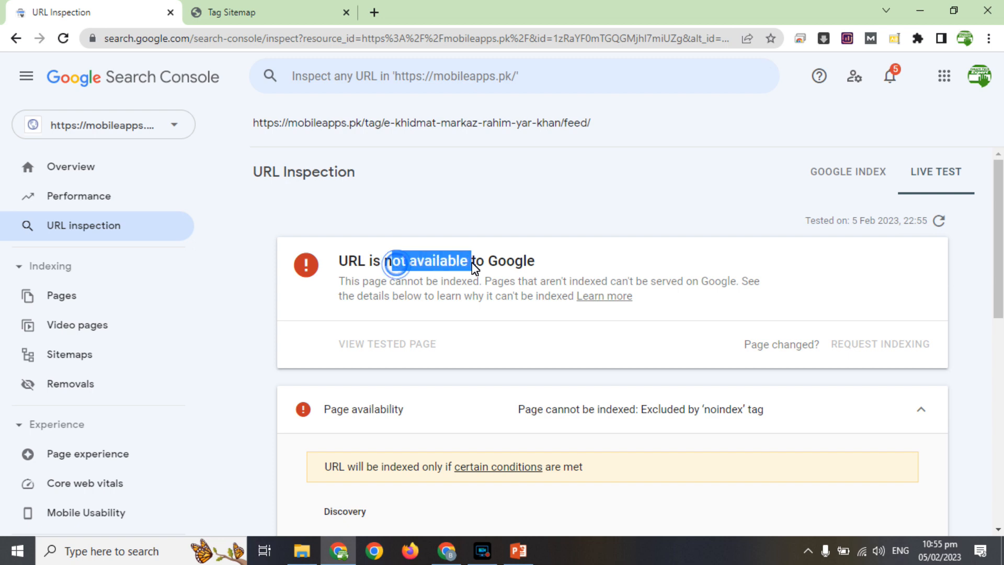
click(17, 38)
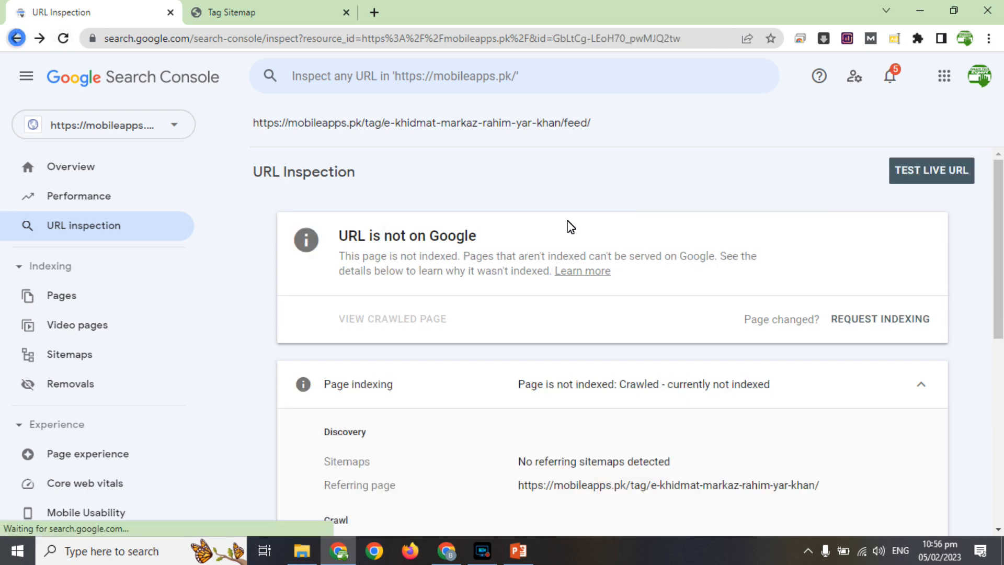
click(17, 38)
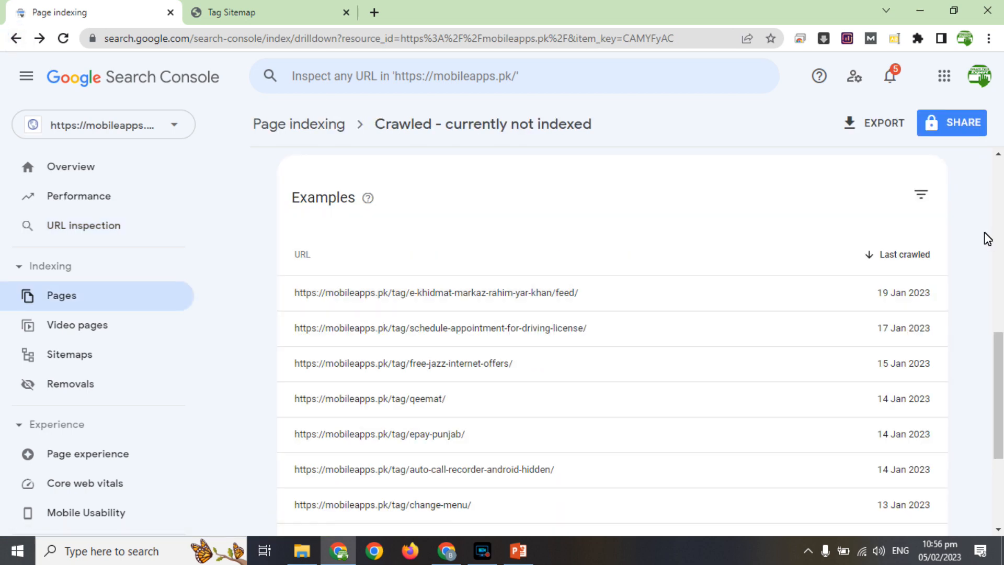
Inspect the /tag/auto-call-recorder-android-hidden/ URL from the examples and run a live test to check its availability to Google
scroll(999, 347, down, 2)
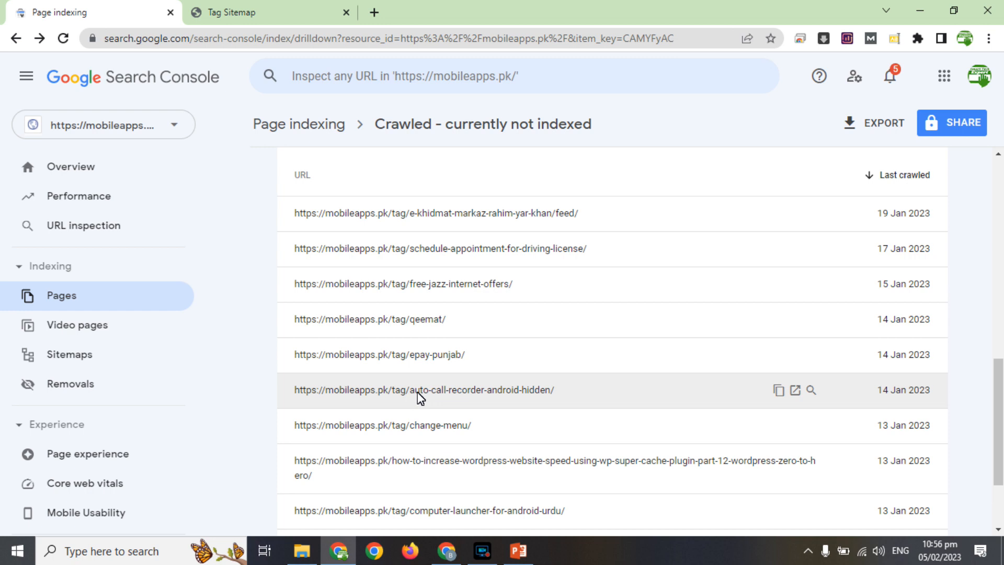
click(811, 390)
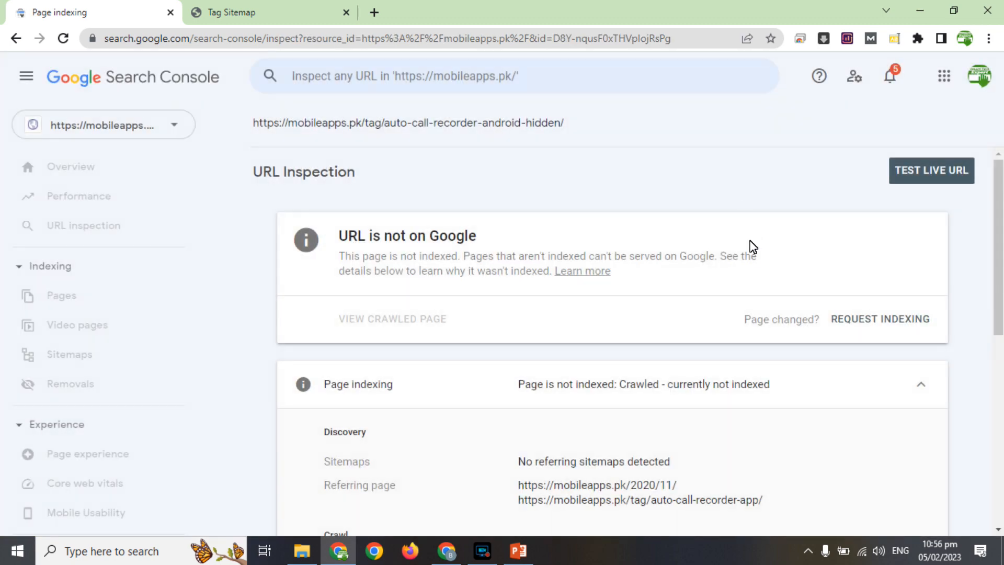
click(911, 175)
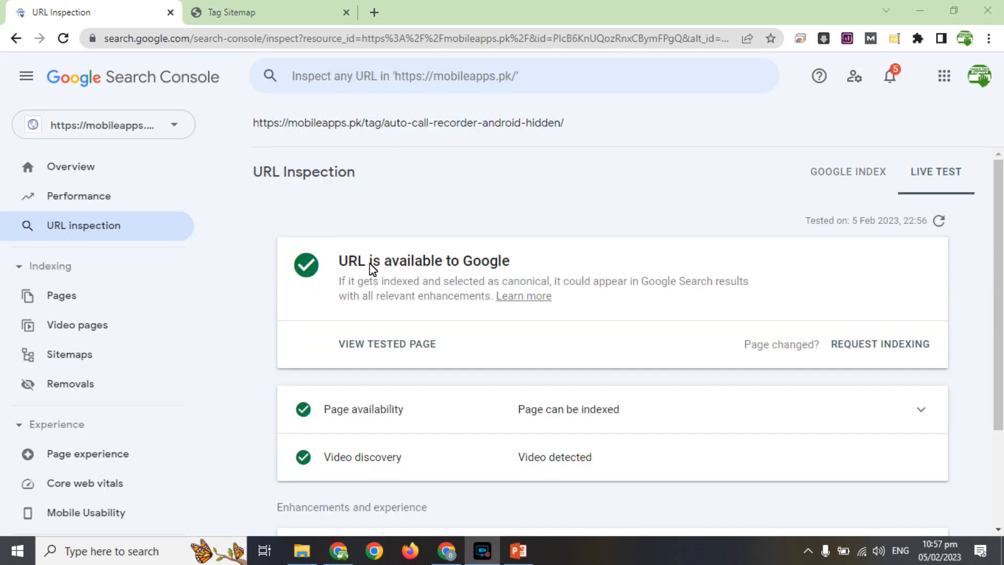
drag(431, 261, 480, 262)
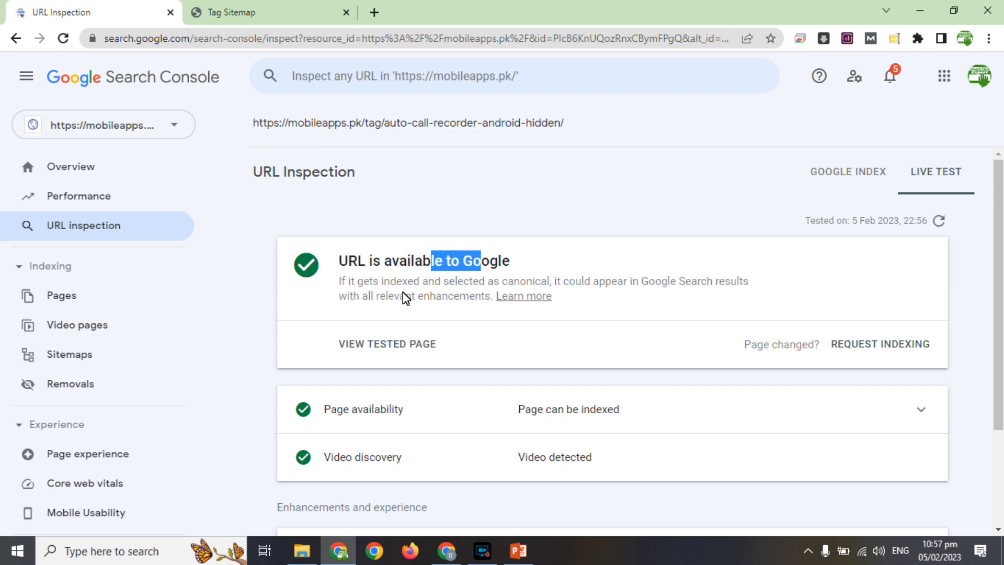
Request indexing for the /tag/auto-call-recorder-android-hidden/ URL and dismiss the confirmation
click(880, 345)
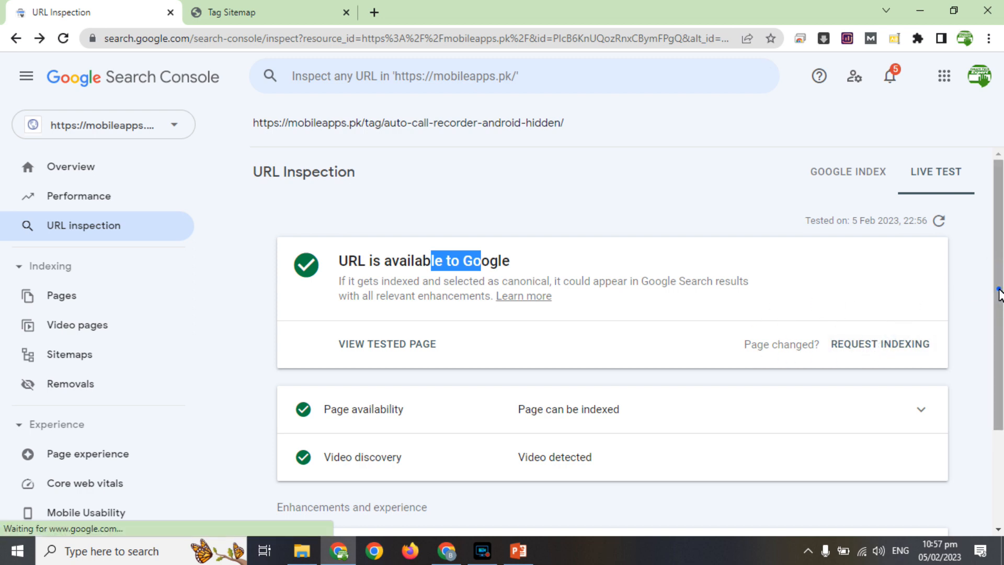
scroll(999, 292, down, 1)
click(881, 290)
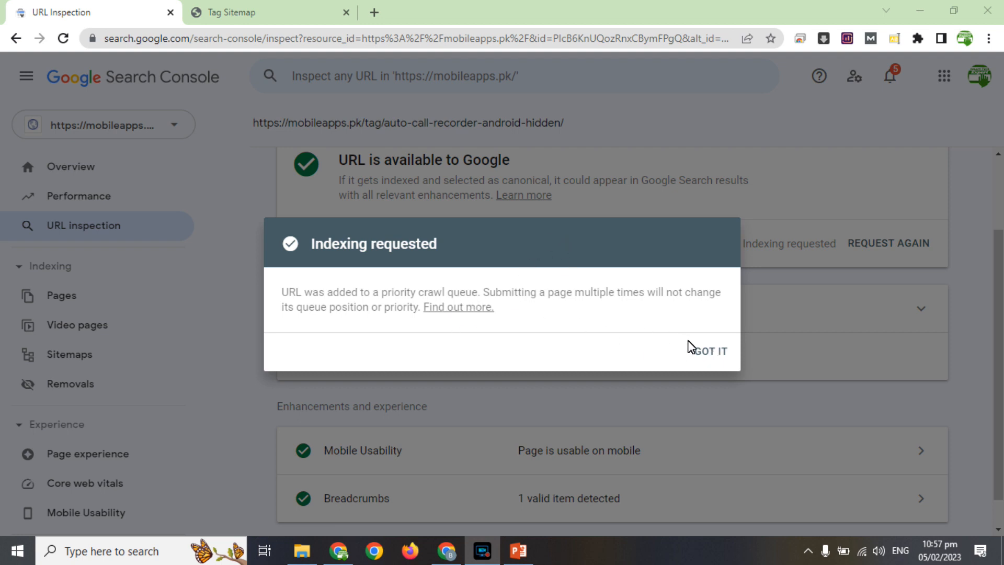
click(703, 349)
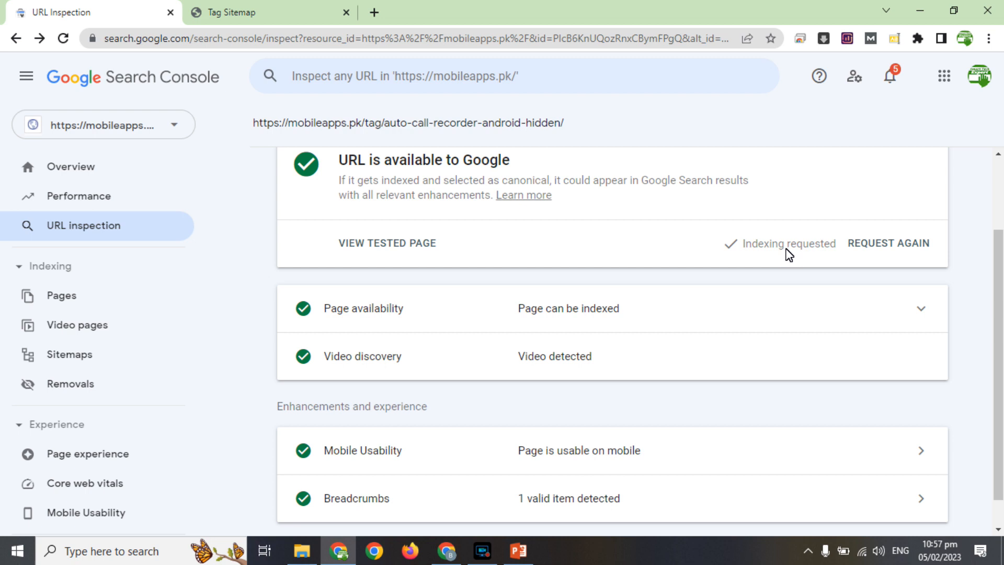
Open the inspected auto-call-recorder-android-hidden URL in a new tab, view the tag page, and return to its URL inspection
triple_click(469, 123)
key(ctrl+c)
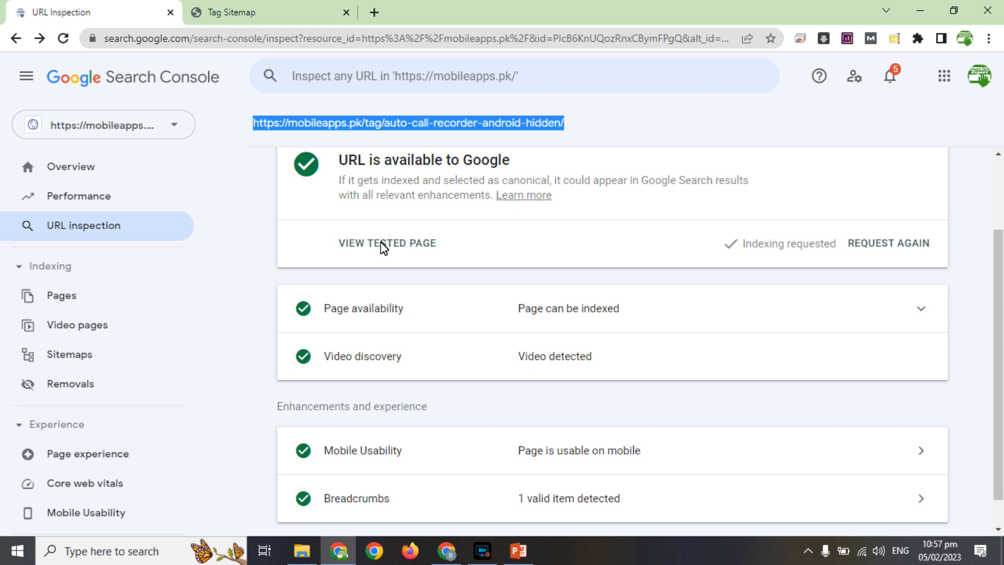
click(374, 11)
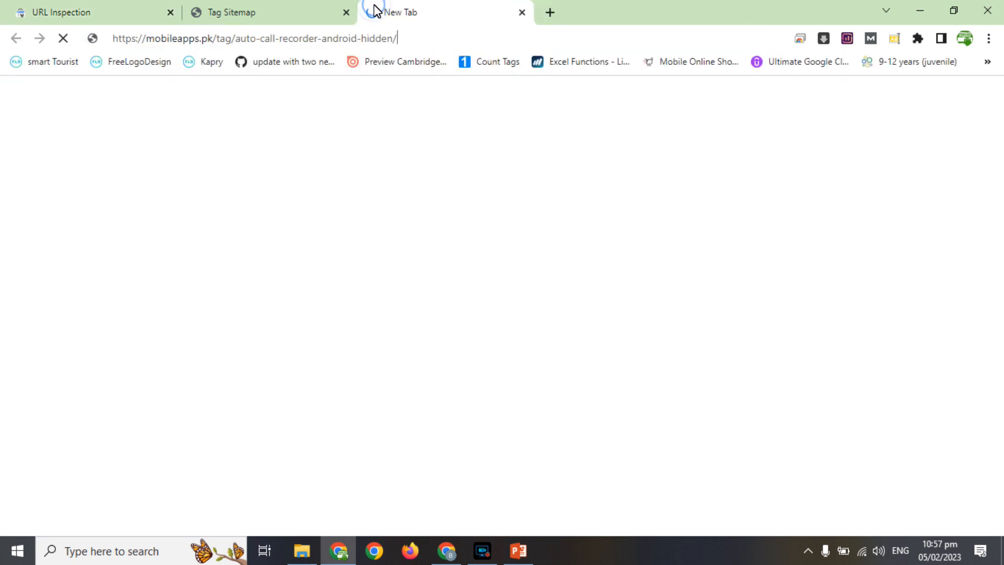
key(ctrl+v)
key(Return)
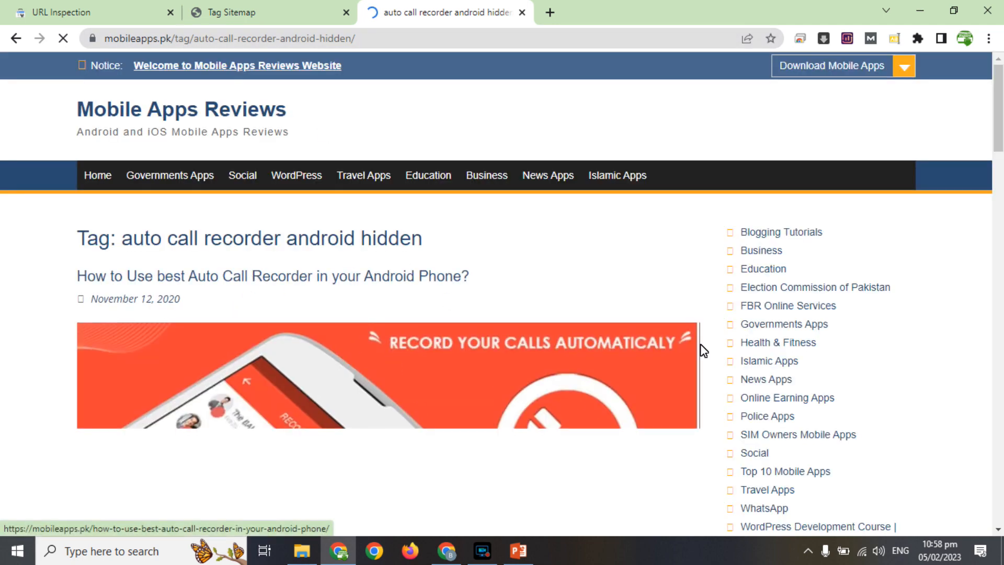
drag(996, 113, 1001, 194)
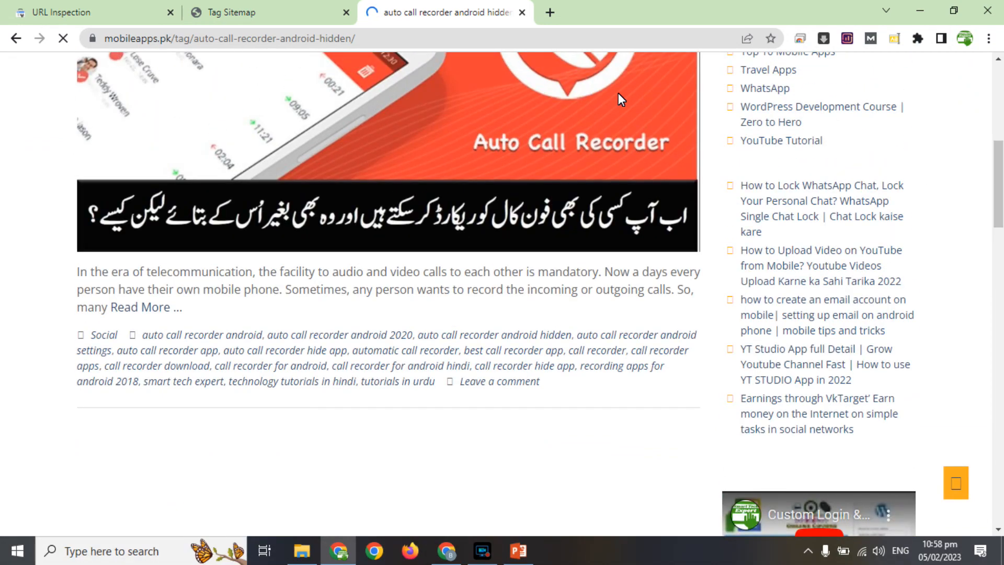
click(284, 8)
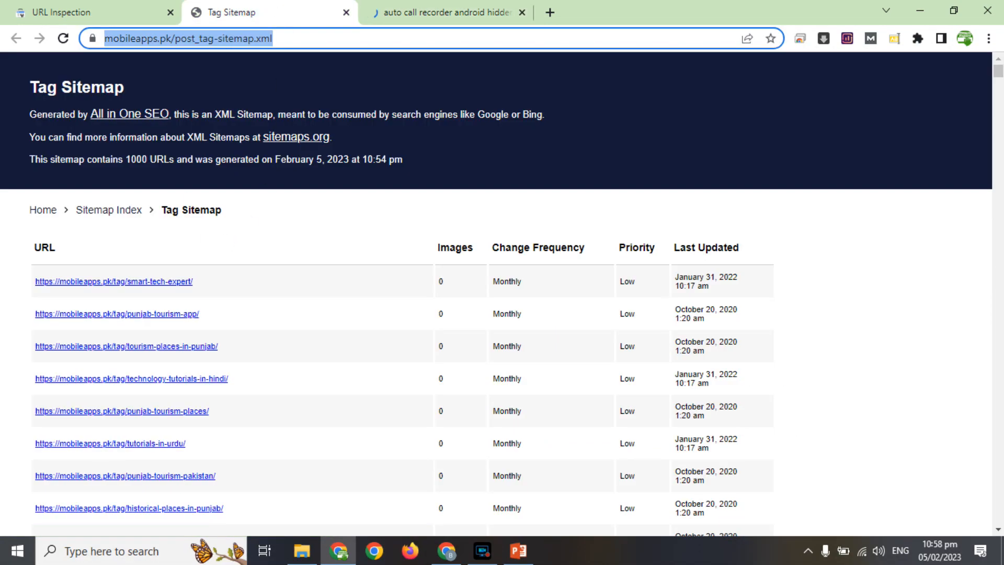
click(393, 9)
click(105, 7)
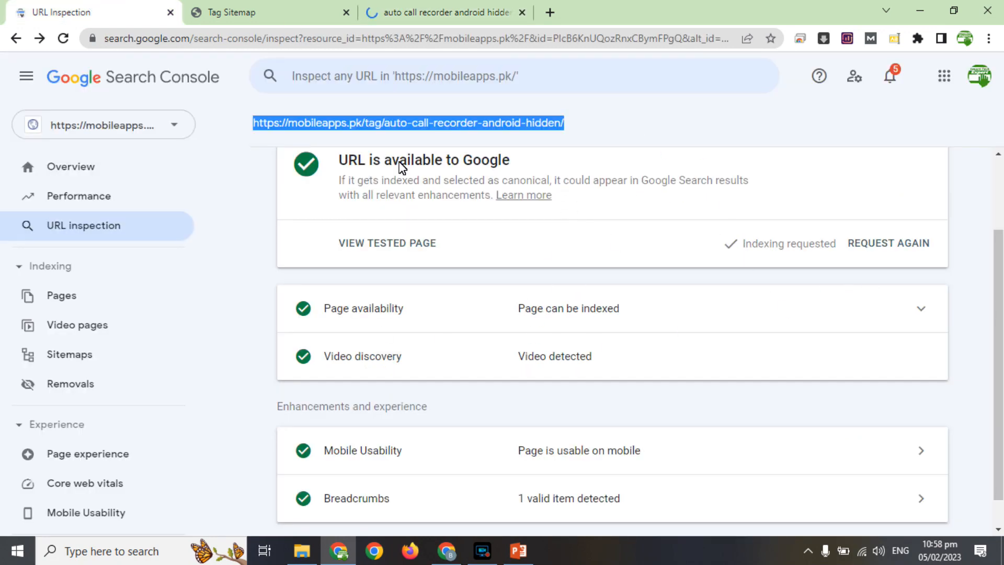
Review the non-indexing reasons in the Page indexing report, view the affected URL under Soft 404, and return to the reasons list
click(77, 299)
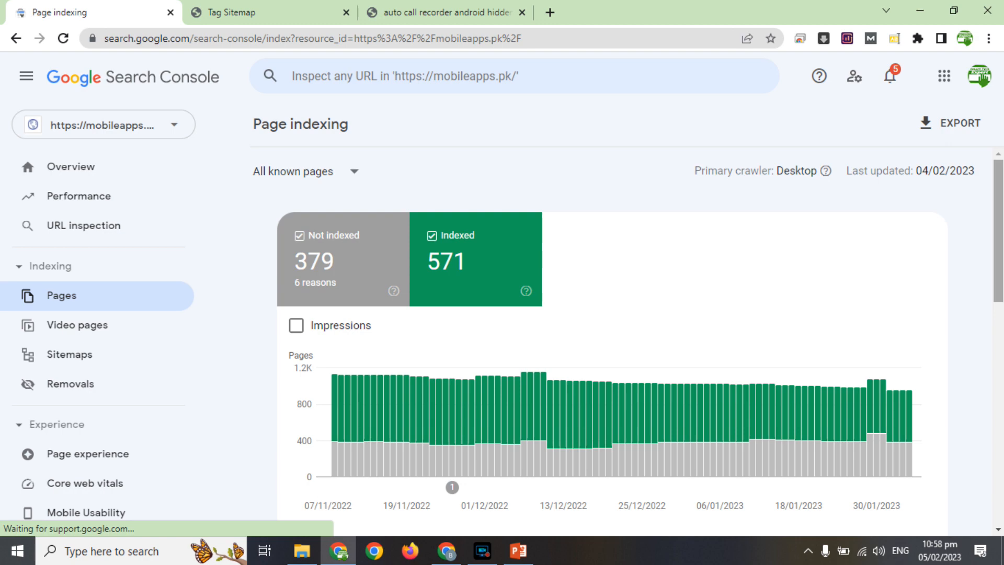
scroll(553, 236, down, 8)
scroll(871, 336, down, 2)
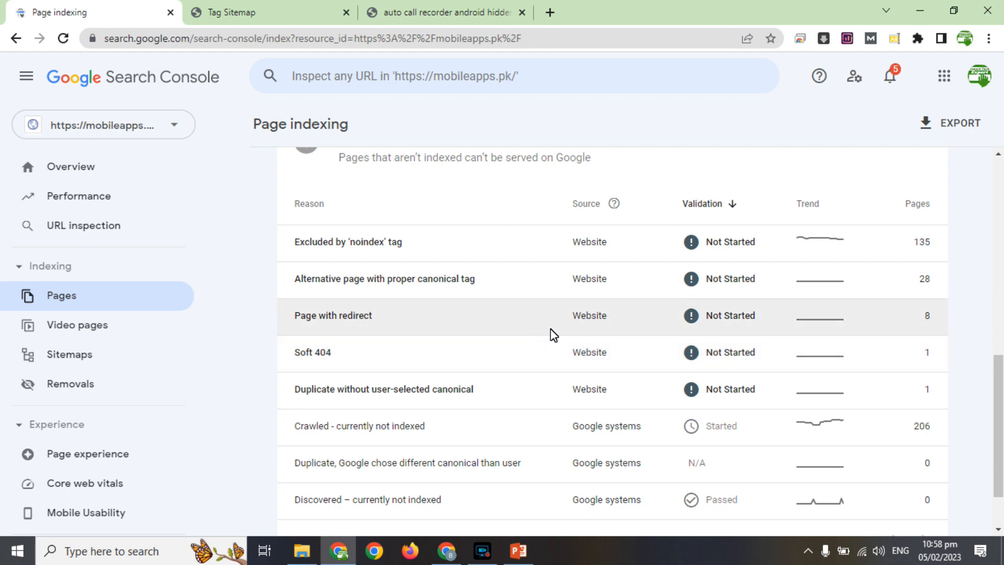
click(759, 350)
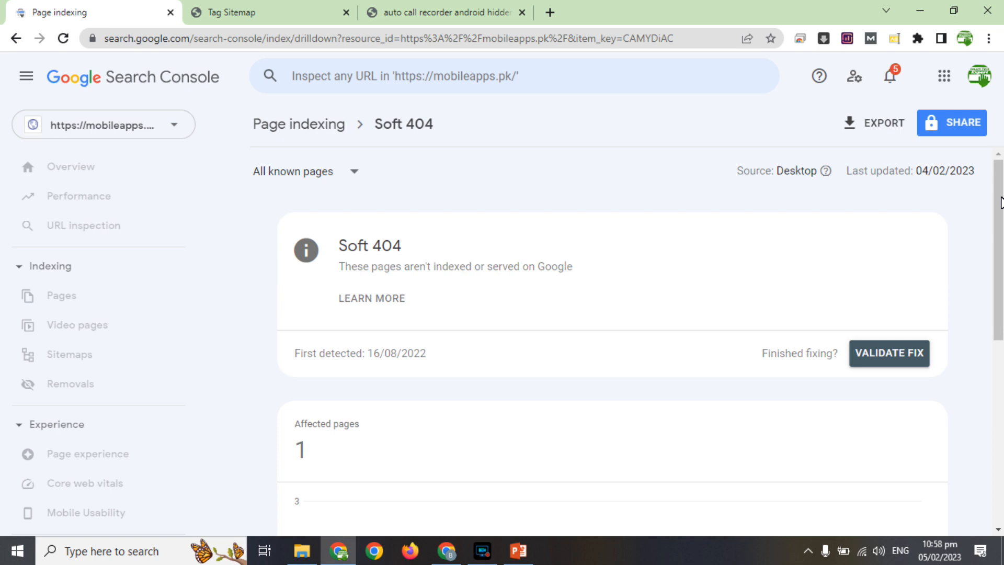
drag(1001, 203, 1000, 372)
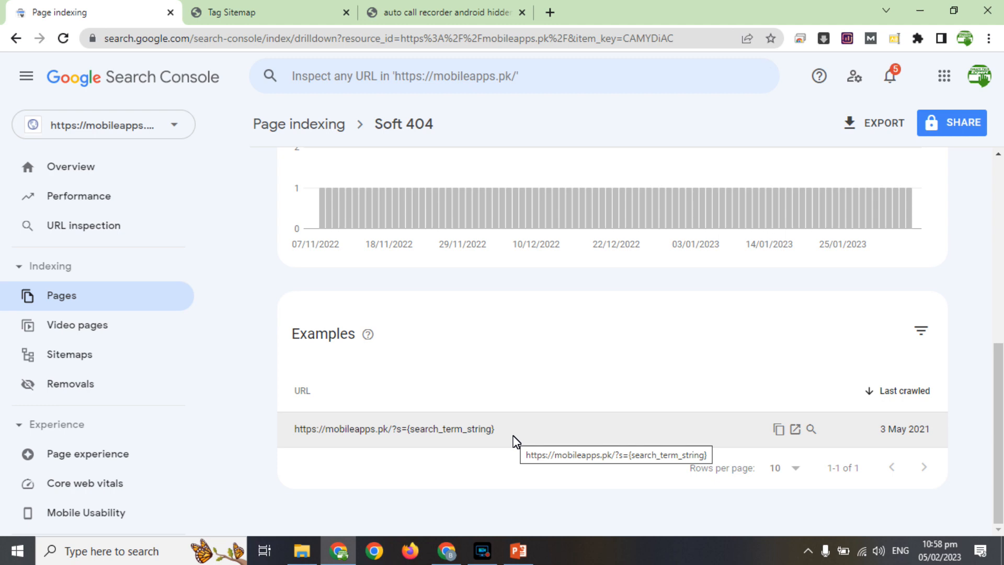
click(306, 124)
drag(997, 262, 985, 205)
scroll(985, 205, down, 10)
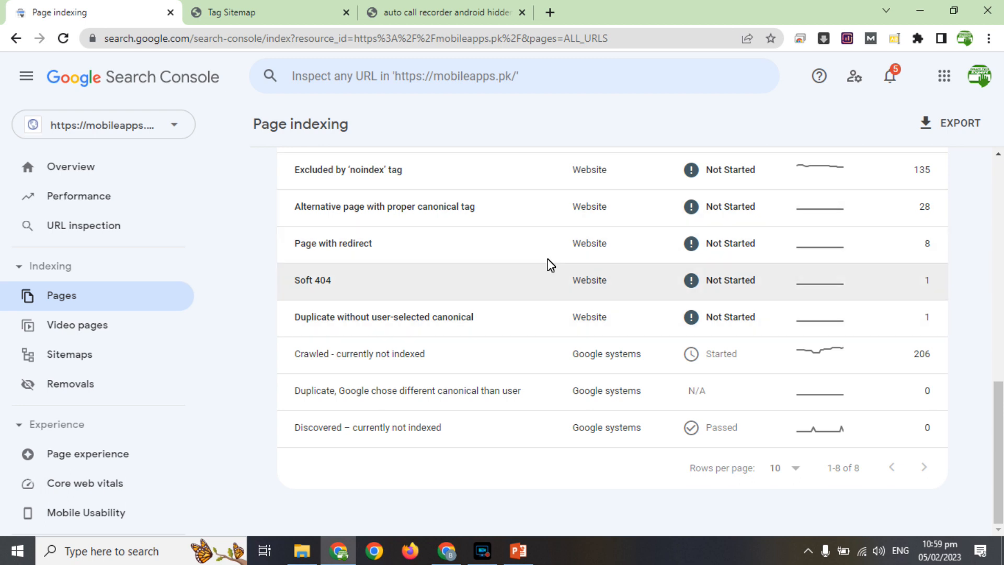
Switch to the browser window with the besturdunews.com Sitemaps report and open the Urdu Blogging playlist on YouTube
click(446, 550)
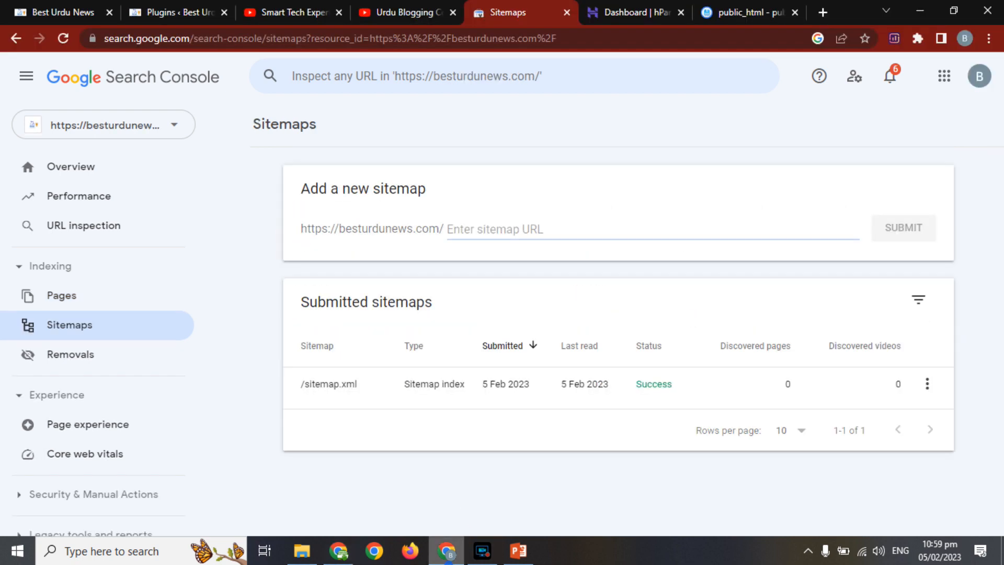
click(393, 21)
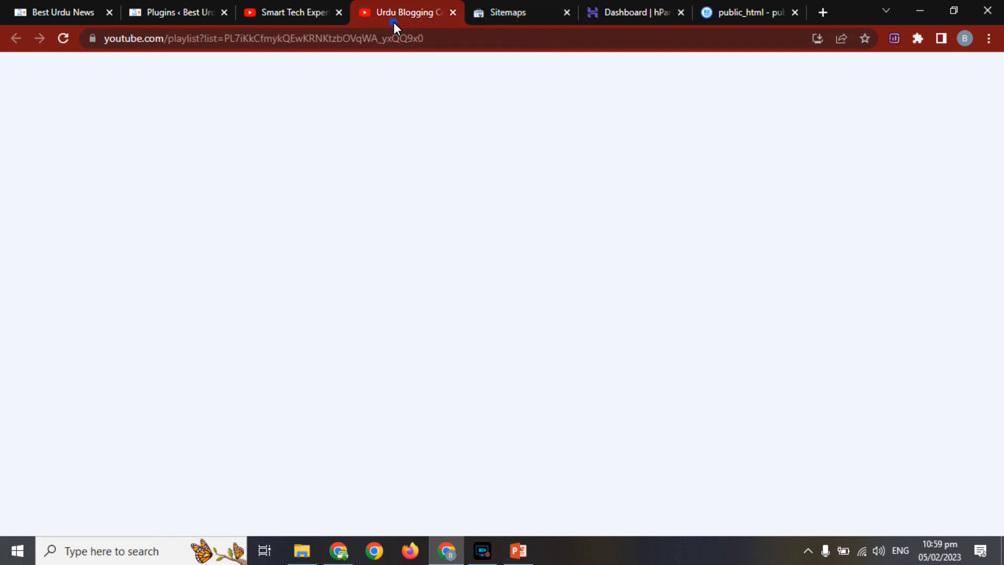